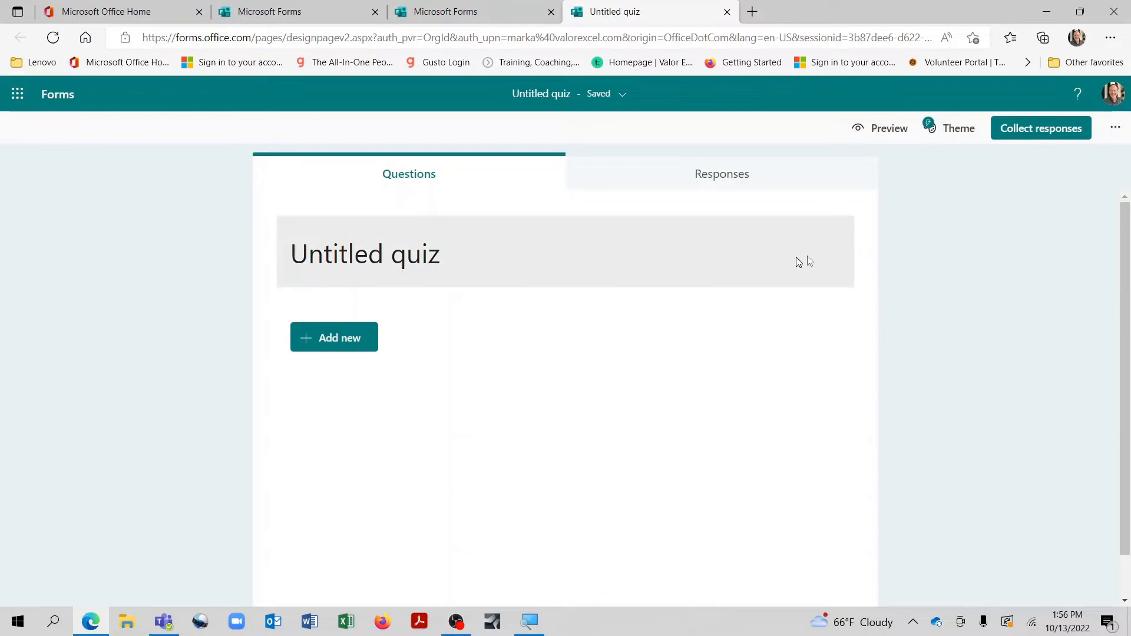
# Apply the suggested theme with the white wooden desk, green plant and glasses to the quiz.
pyautogui.click(957, 131)
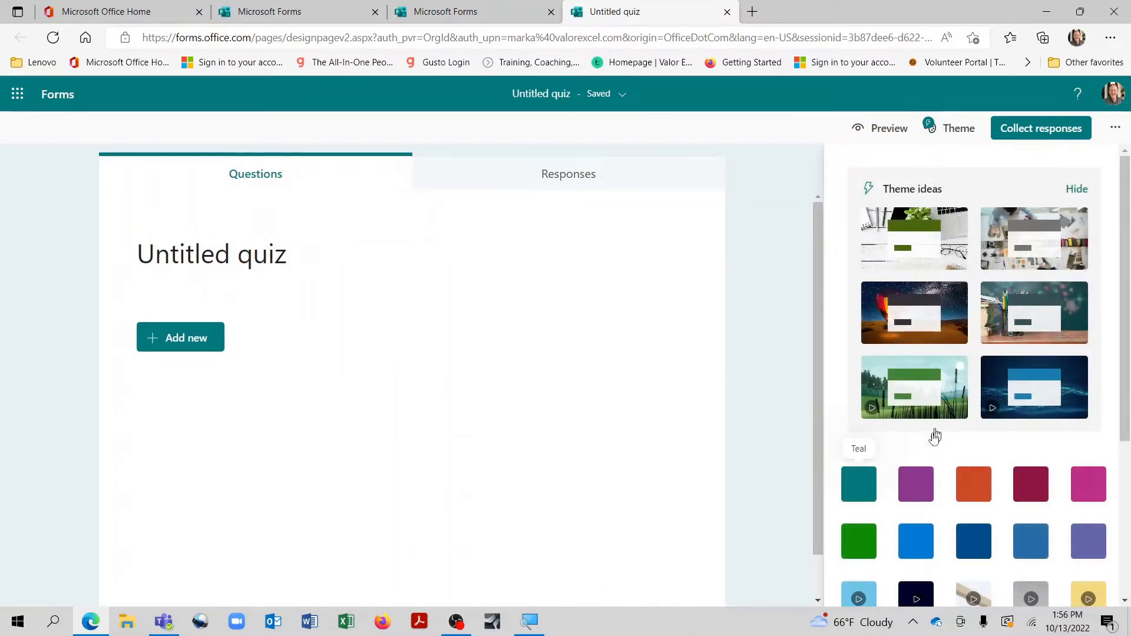
pyautogui.scroll(-2, 872, 488)
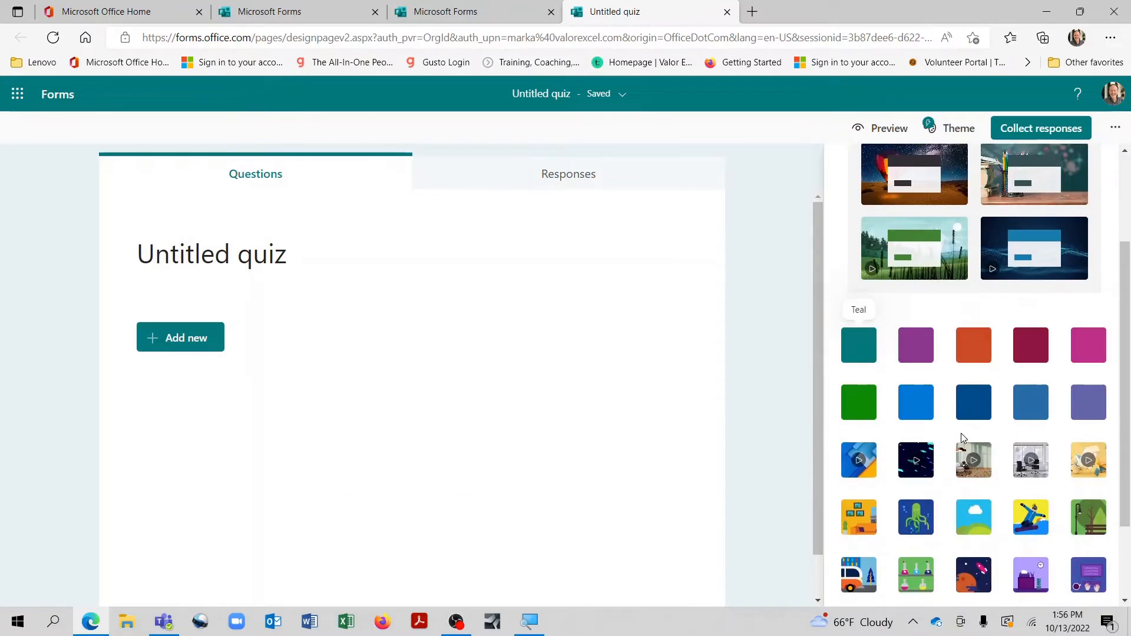
pyautogui.scroll(-2, 920, 414)
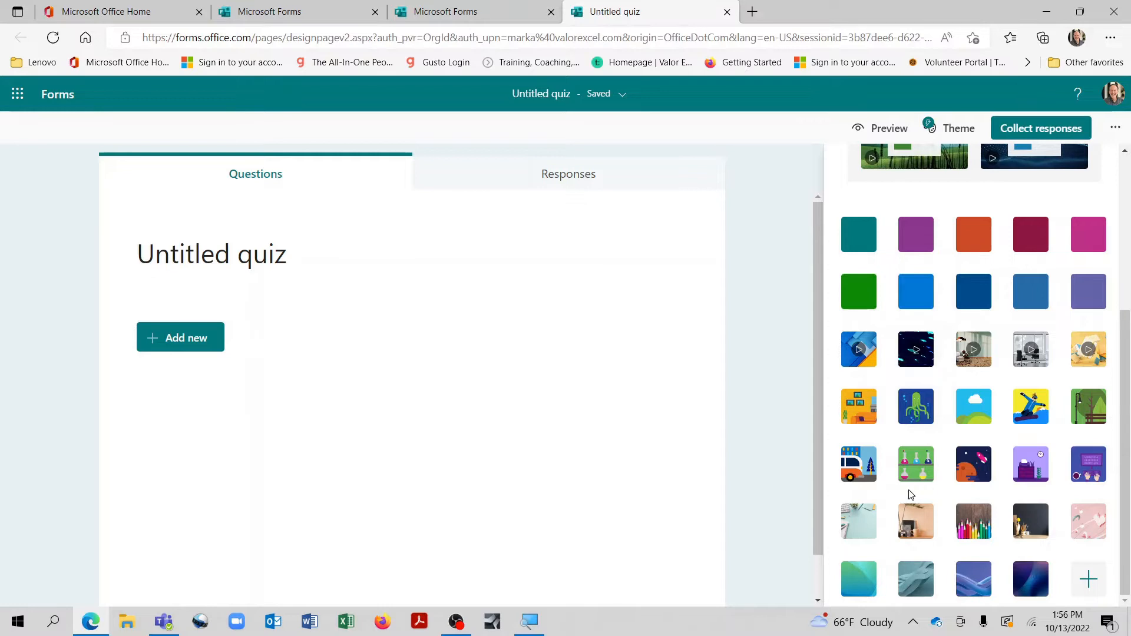
pyautogui.scroll(4, 916, 489)
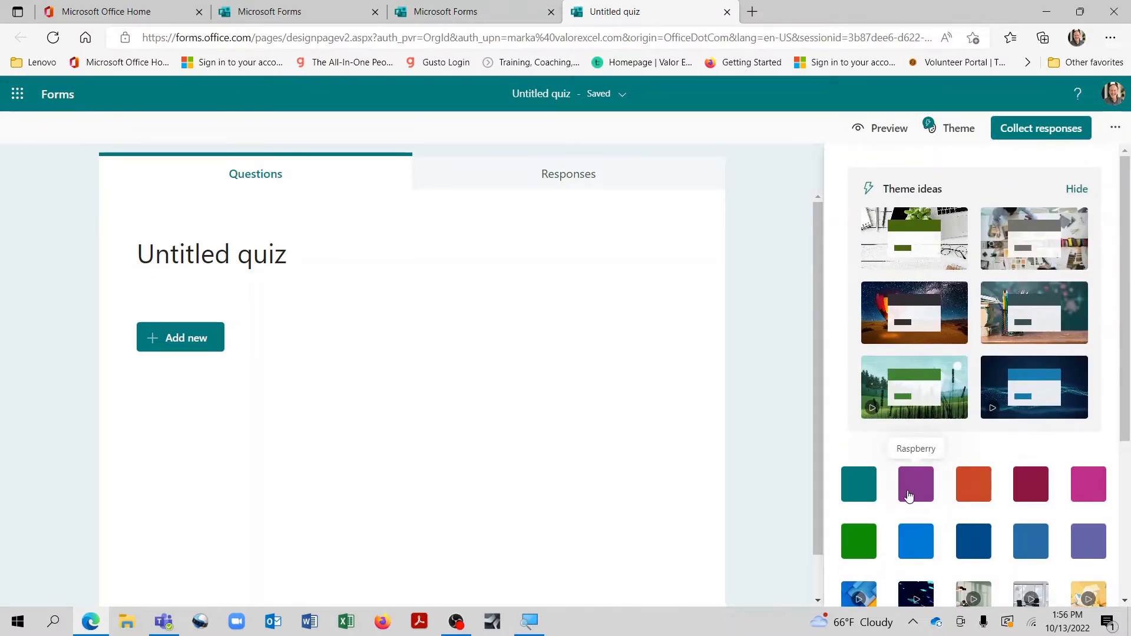
pyautogui.click(884, 247)
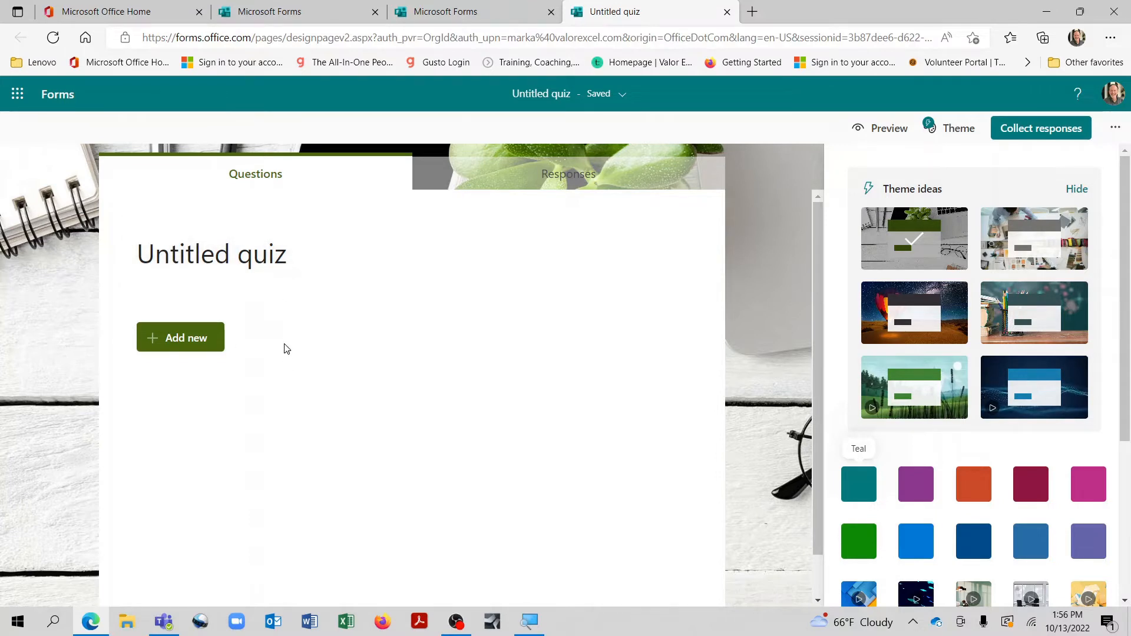
# Title the quiz "NEW TEST QUIZ" and leave its description empty.
pyautogui.click(293, 257)
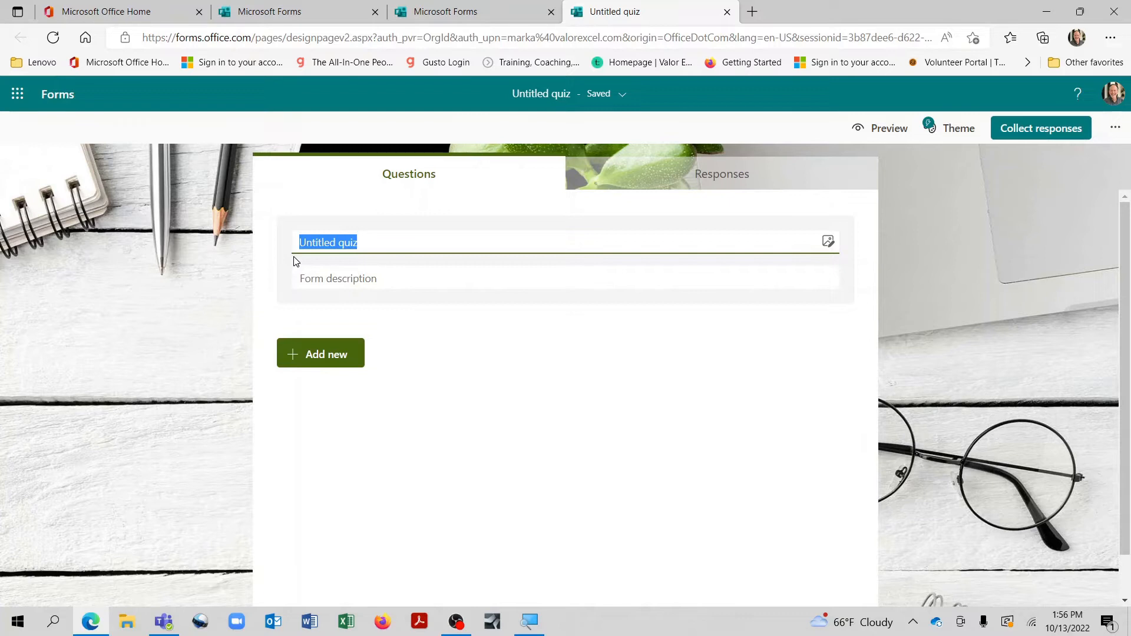
pyautogui.write('NE')
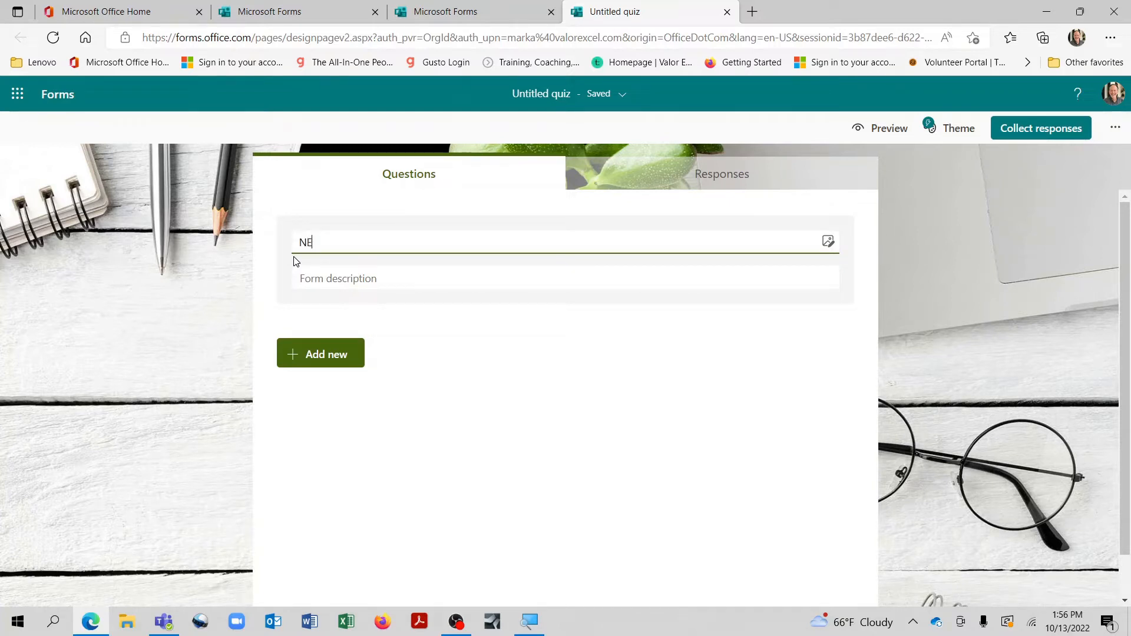
pyautogui.write('W TEST QUIZ')
pyautogui.click(346, 281)
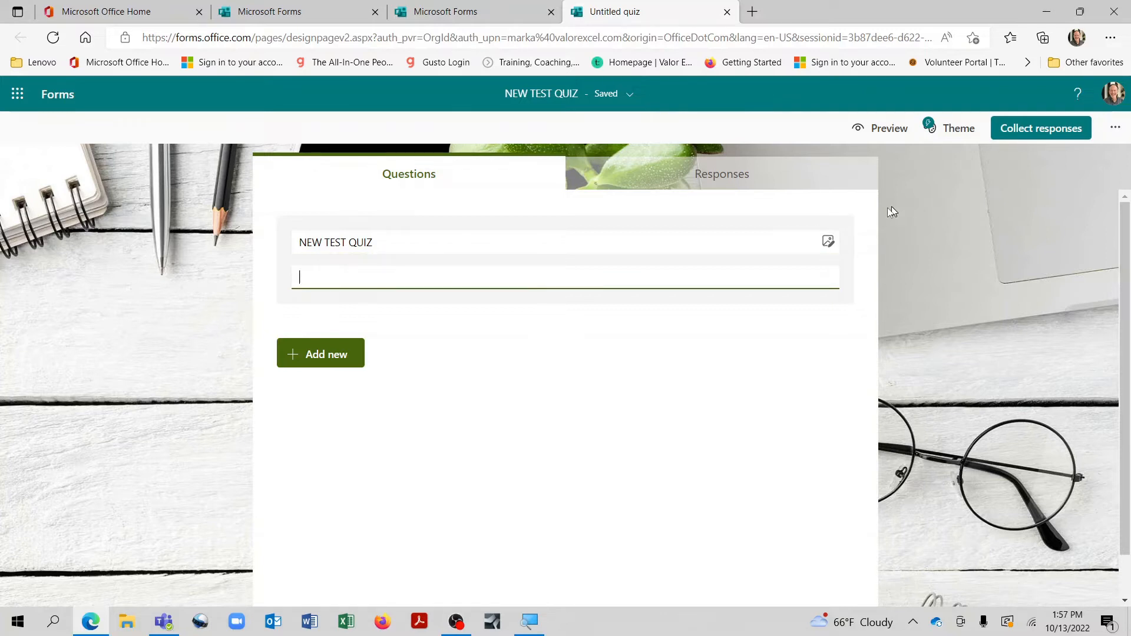
# Upload the "ValorExcel Logo" image from the MARKETING folder to the quiz header, and check the quiz in a computer preview.
pyautogui.click(831, 239)
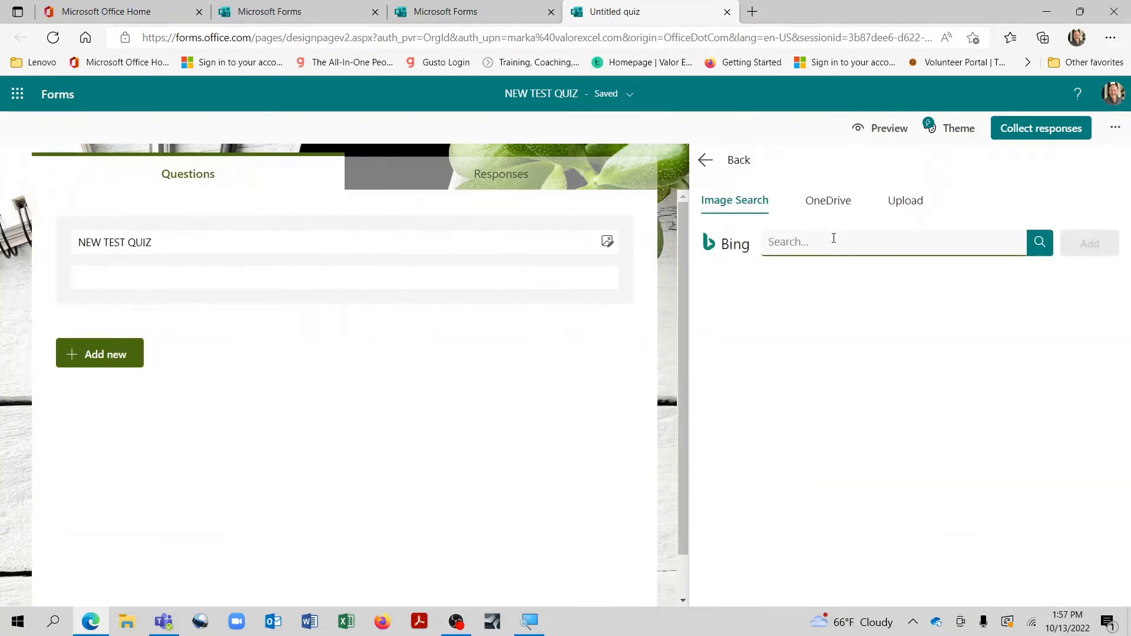
pyautogui.click(910, 204)
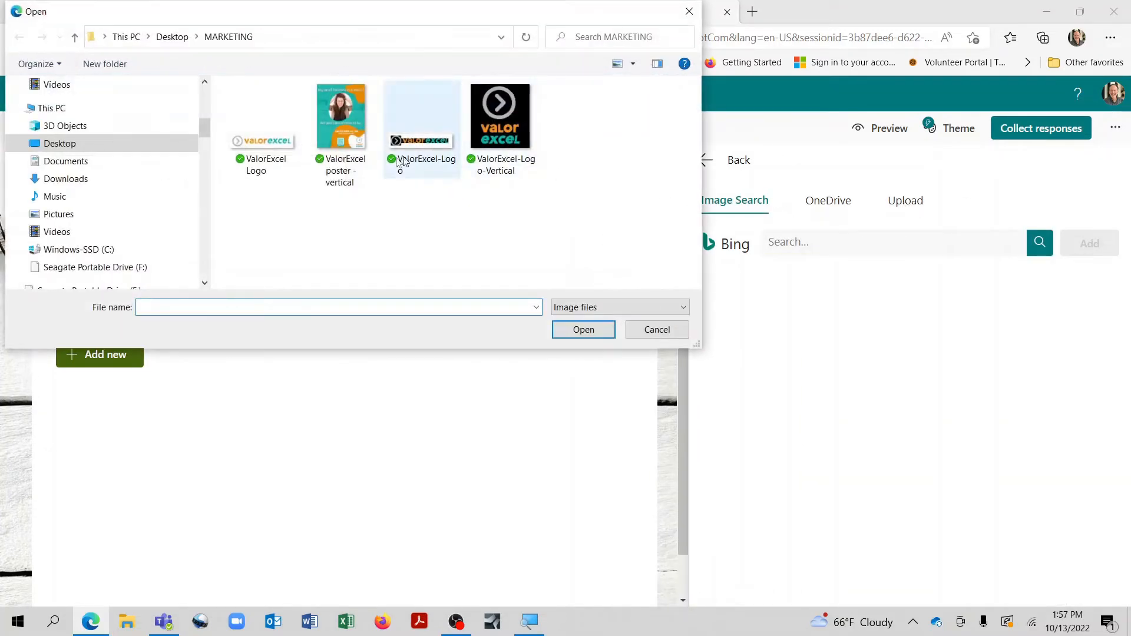
pyautogui.click(267, 139)
pyautogui.click(591, 331)
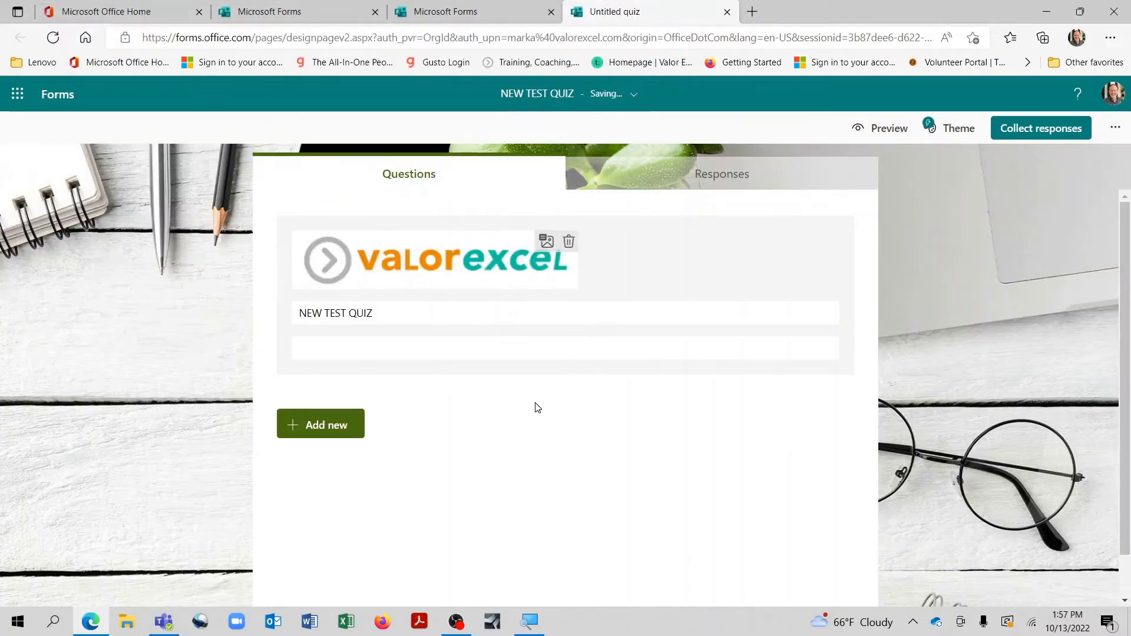
pyautogui.click(895, 132)
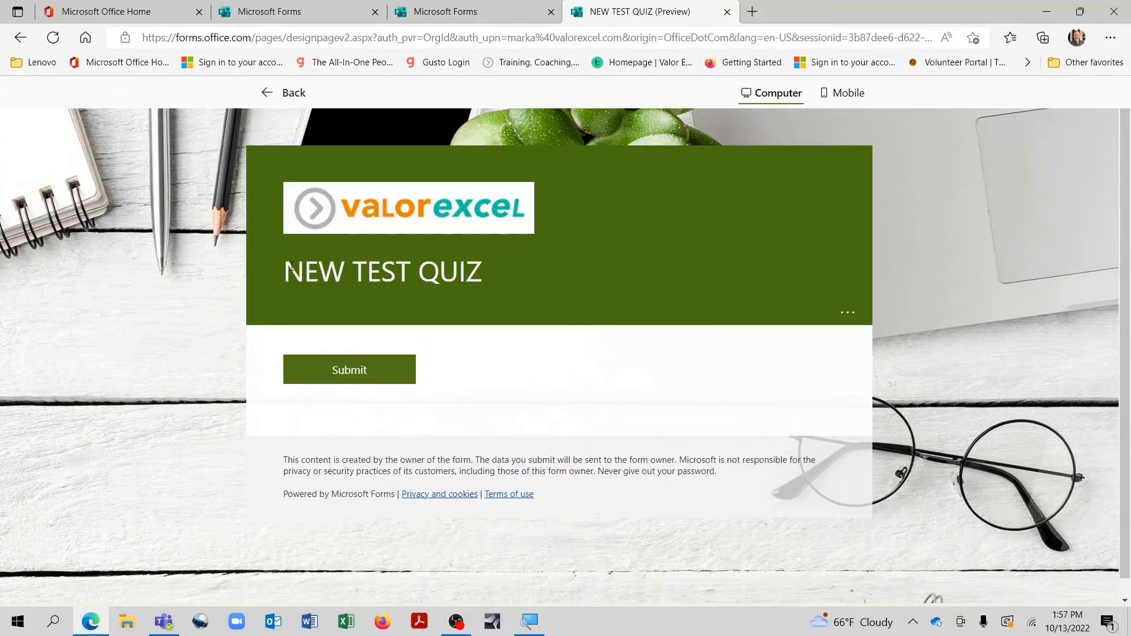
pyautogui.click(288, 94)
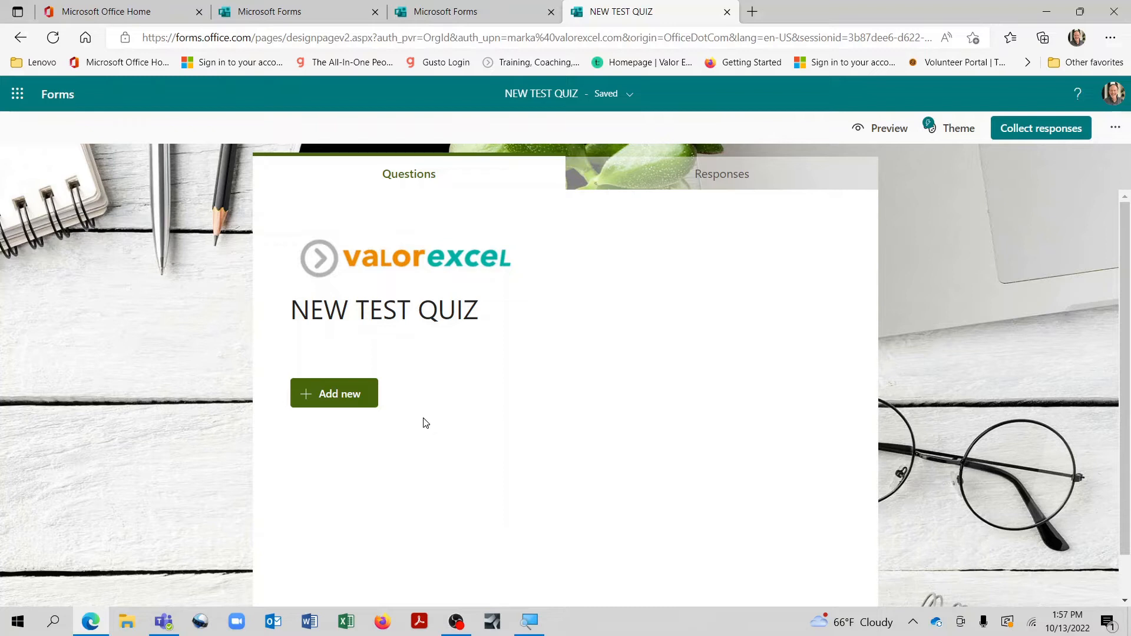
pyautogui.click(342, 394)
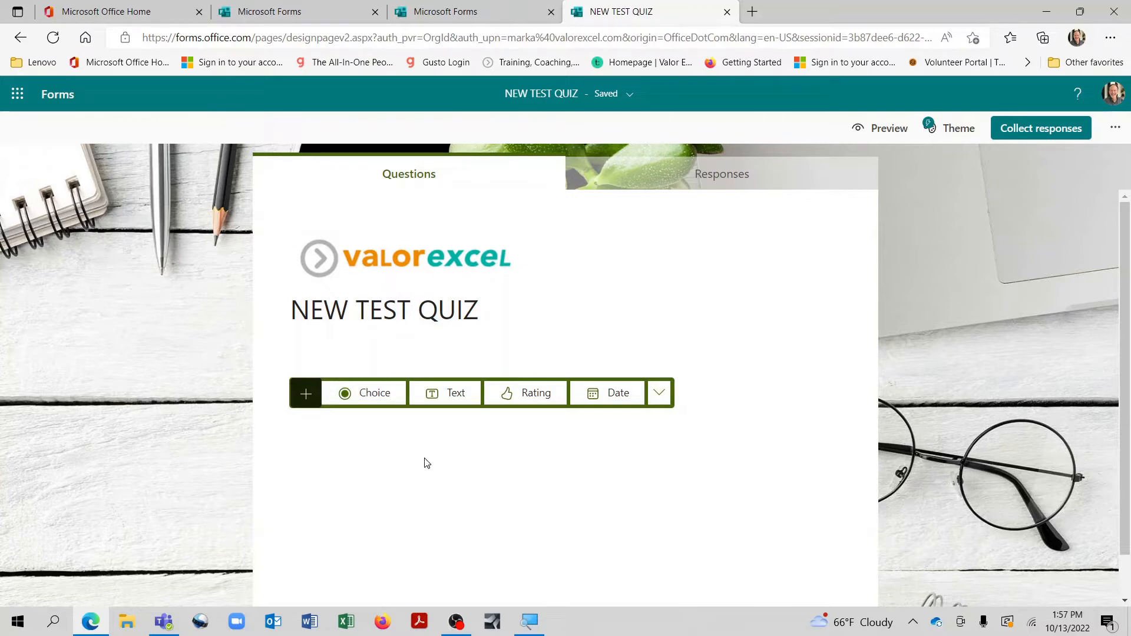
pyautogui.scroll(-1, 409, 439)
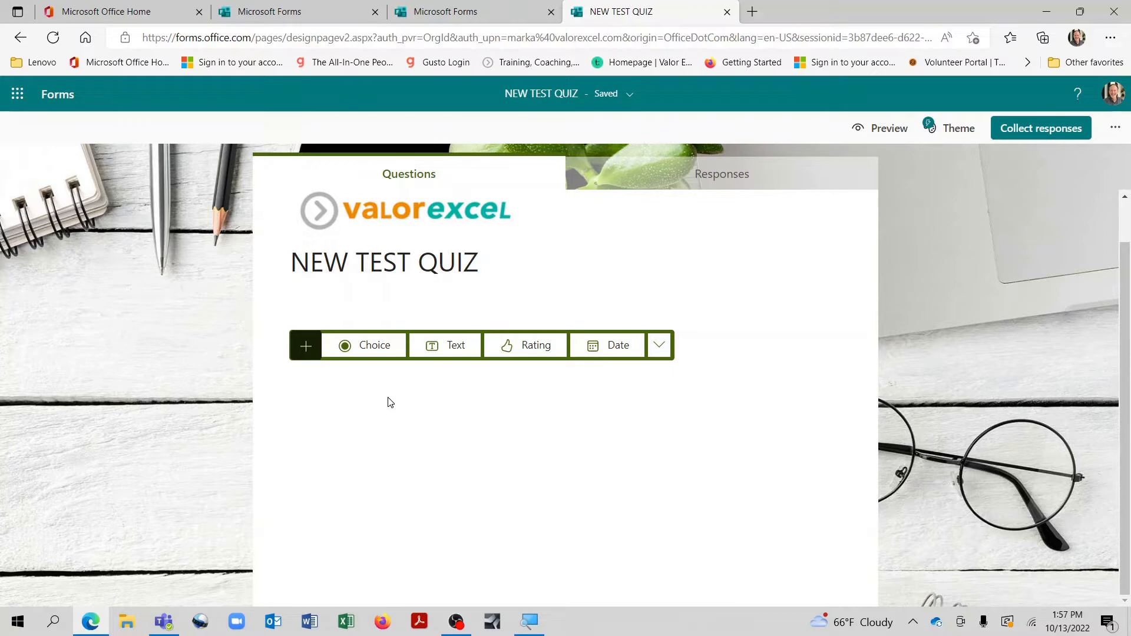
pyautogui.click(660, 347)
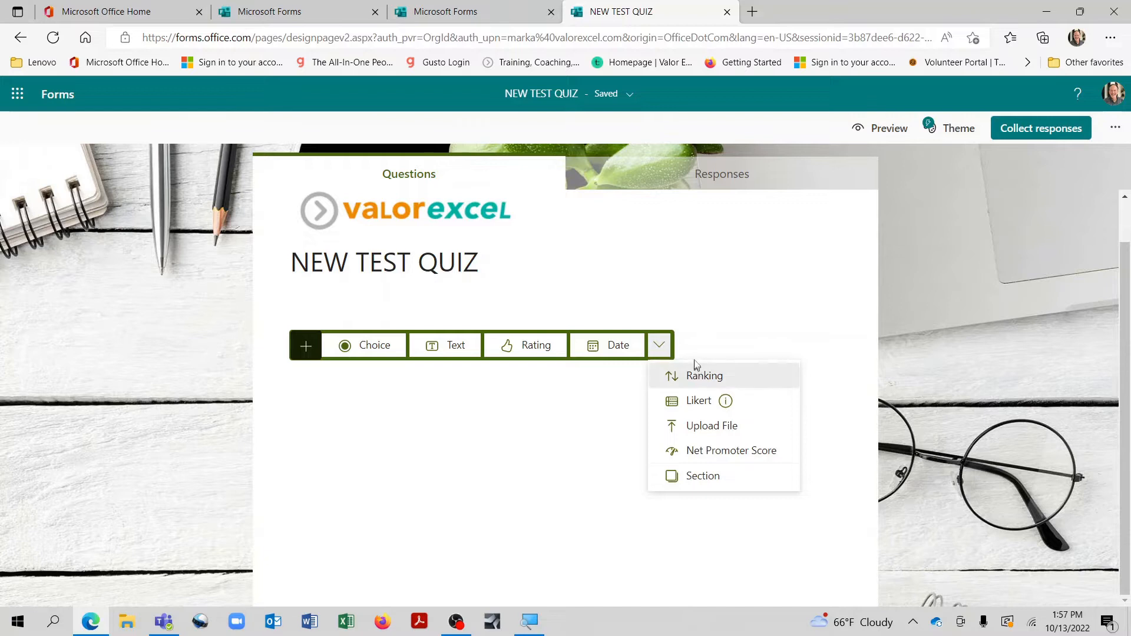
pyautogui.click(416, 465)
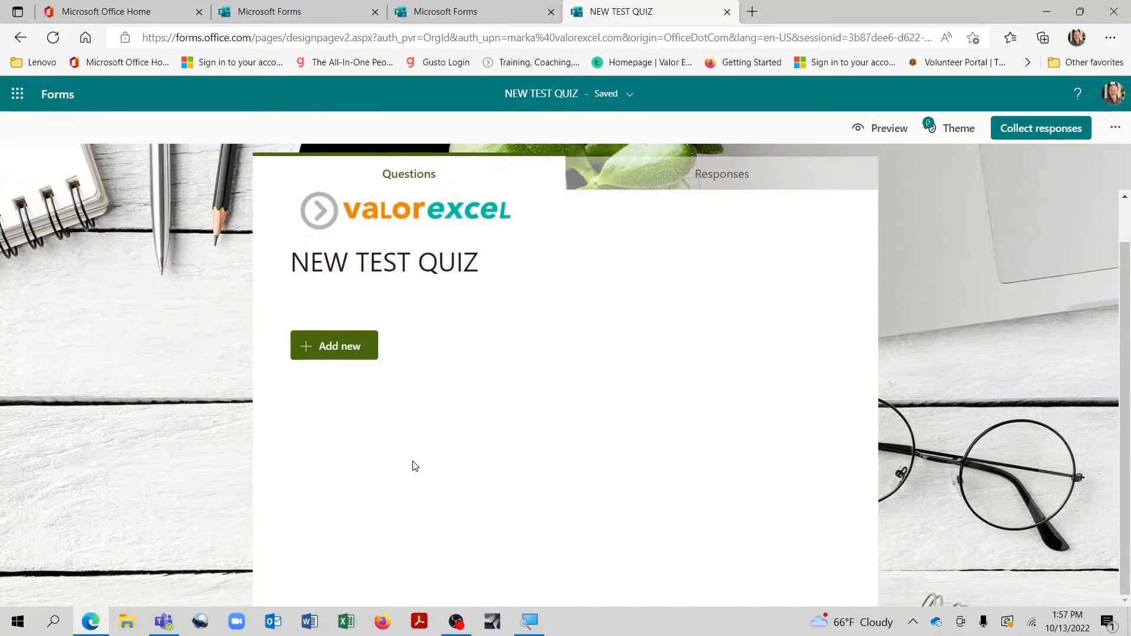
# Add a choice question reading "The contract department also makes calls to clients.".
pyautogui.click(358, 354)
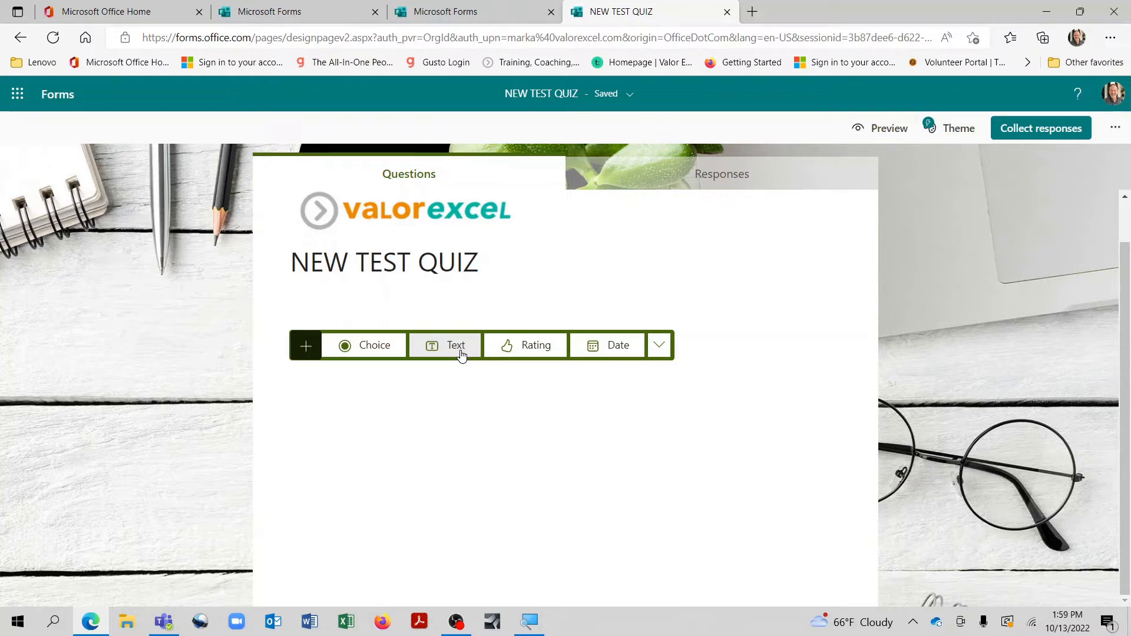
pyautogui.click(383, 356)
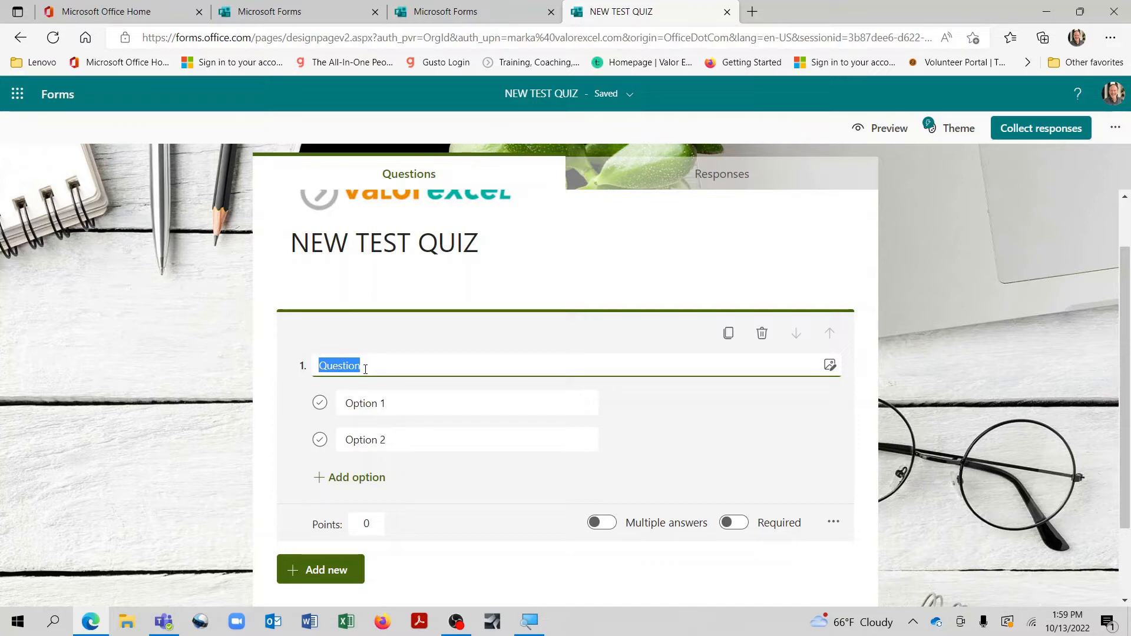
pyautogui.press('capslock')
pyautogui.press('BackSpace')
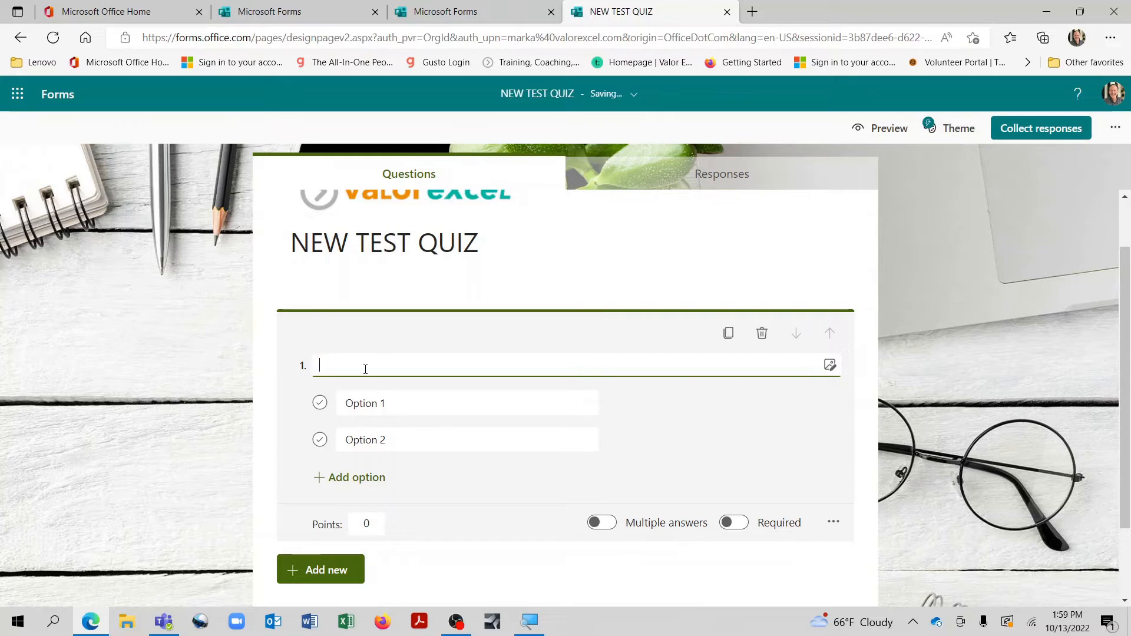
pyautogui.write('The contract department also makes calls t')
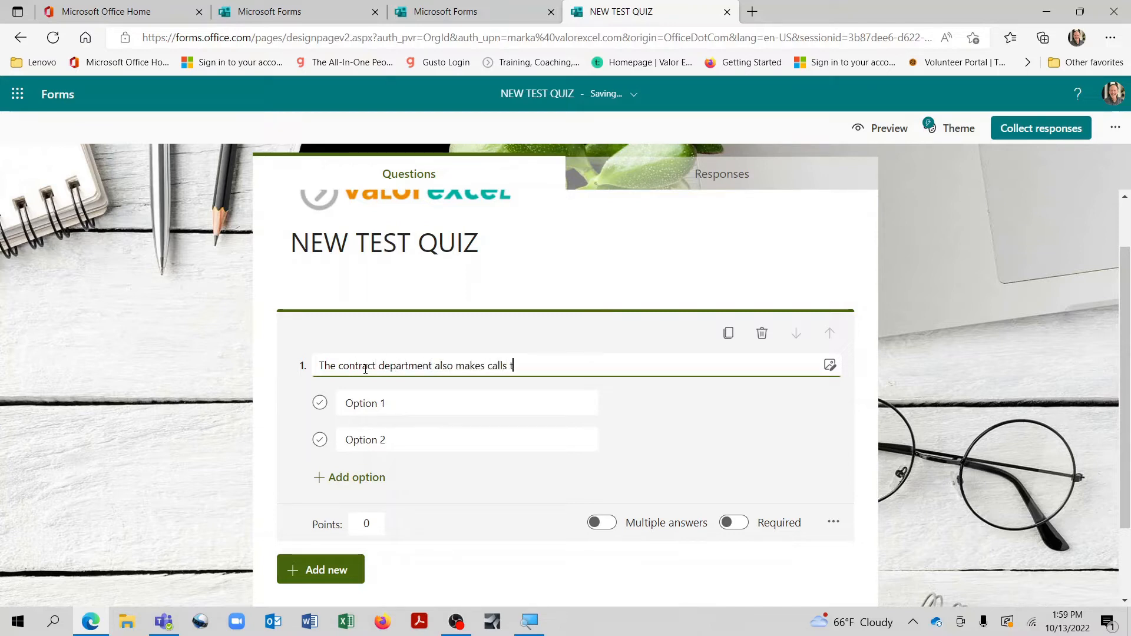
pyautogui.write('o clients.')
# Name the question's two answer options TRUE and FALSE.
pyautogui.click(403, 409)
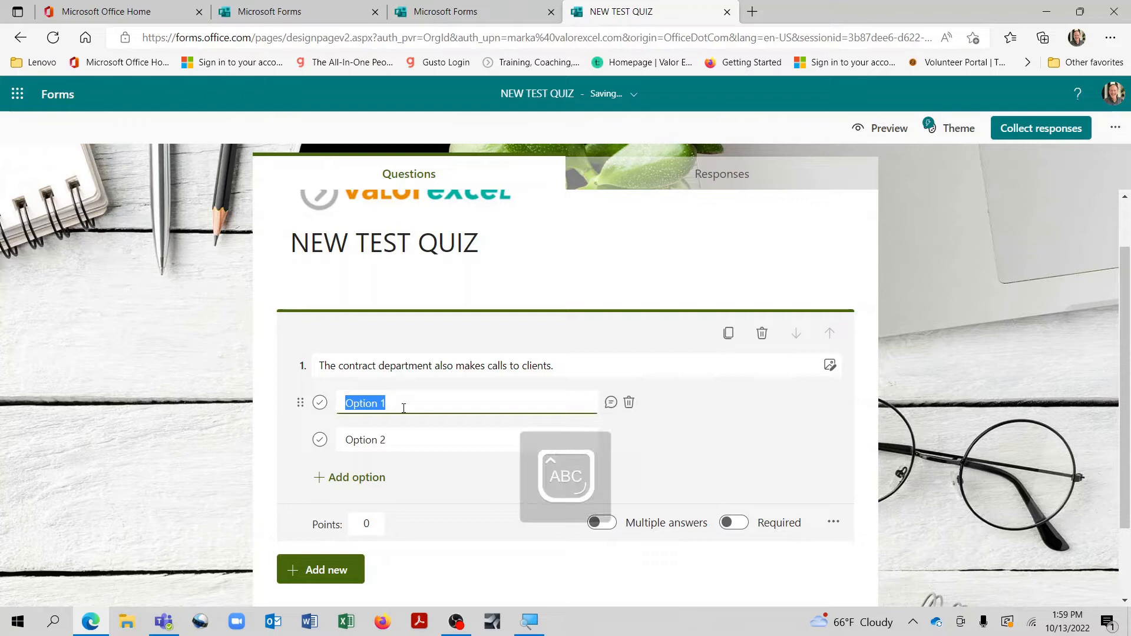
pyautogui.press('BackSpace')
pyautogui.write('TRUE')
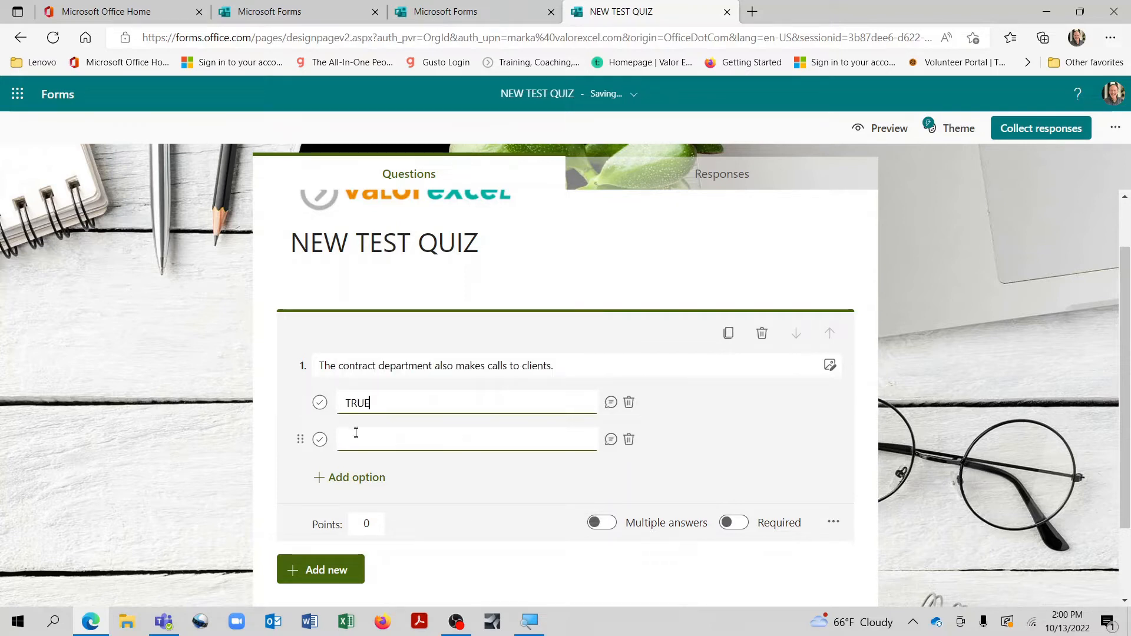
pyautogui.click(356, 433)
pyautogui.write('FALSE')
pyautogui.click(692, 457)
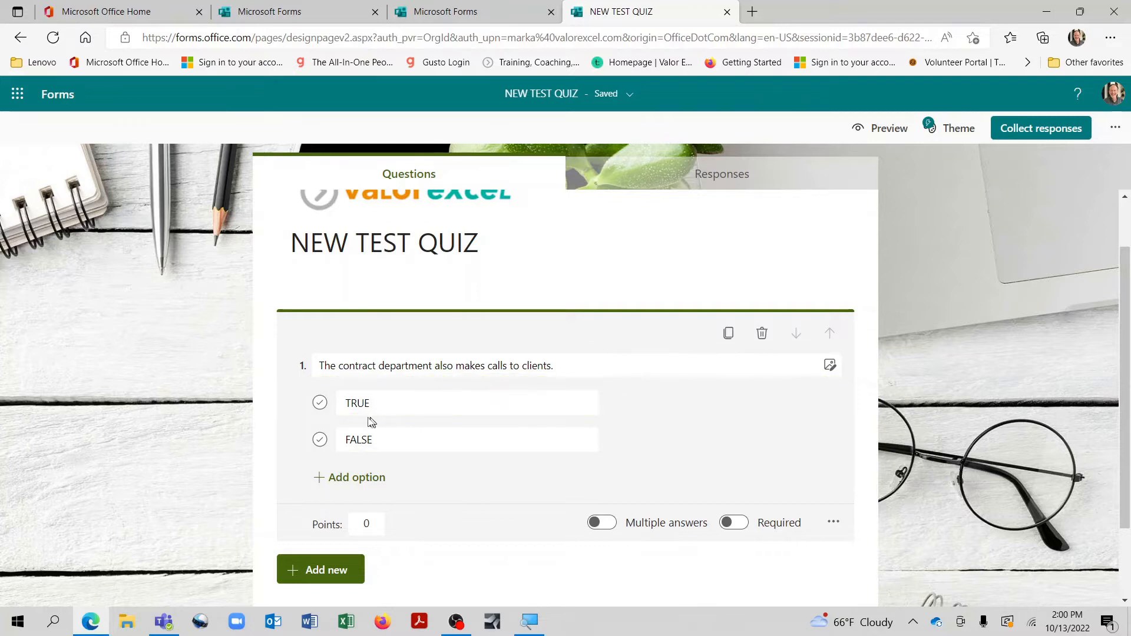
# Try both options as the correct answer of question 1, ending with TRUE marked as correct.
pyautogui.click(320, 403)
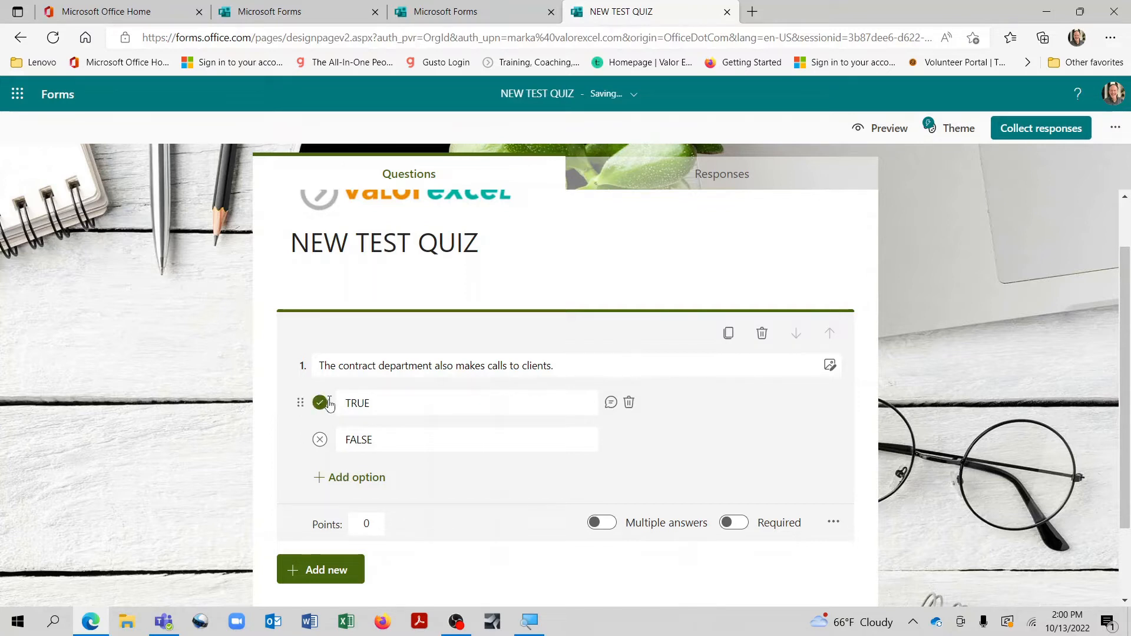
pyautogui.click(320, 440)
pyautogui.click(345, 441)
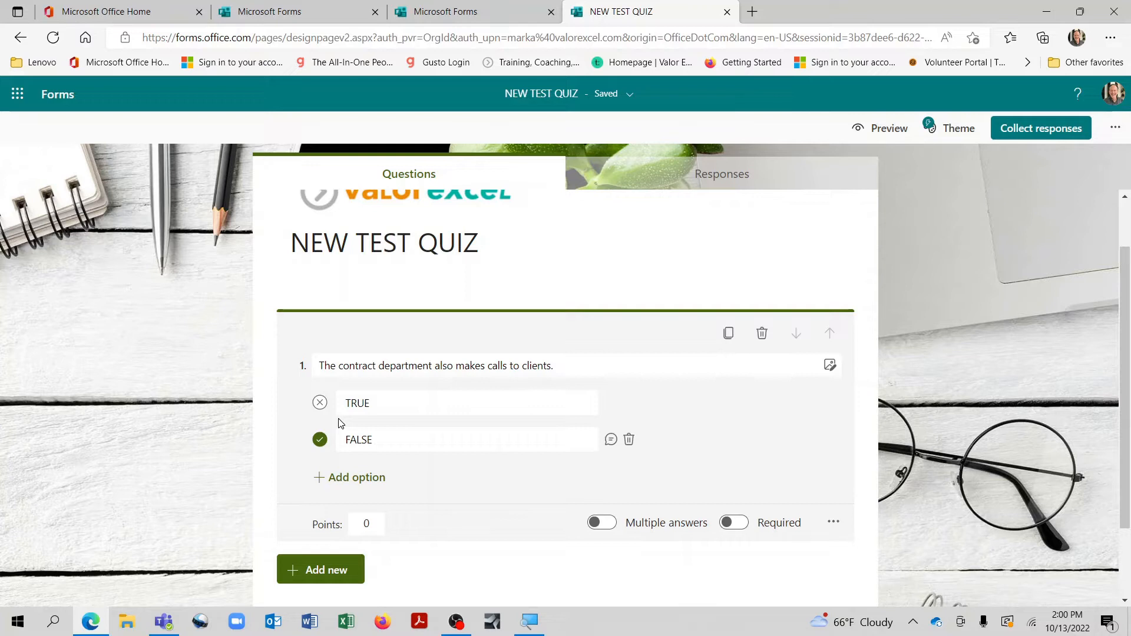
pyautogui.click(321, 403)
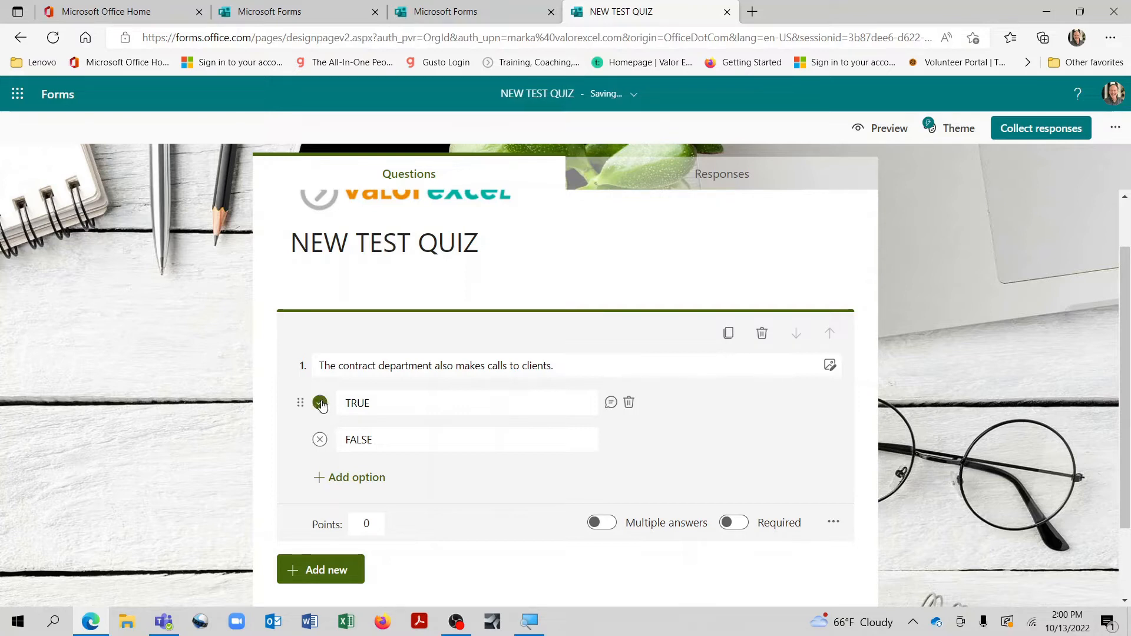
pyautogui.click(320, 442)
pyautogui.click(319, 402)
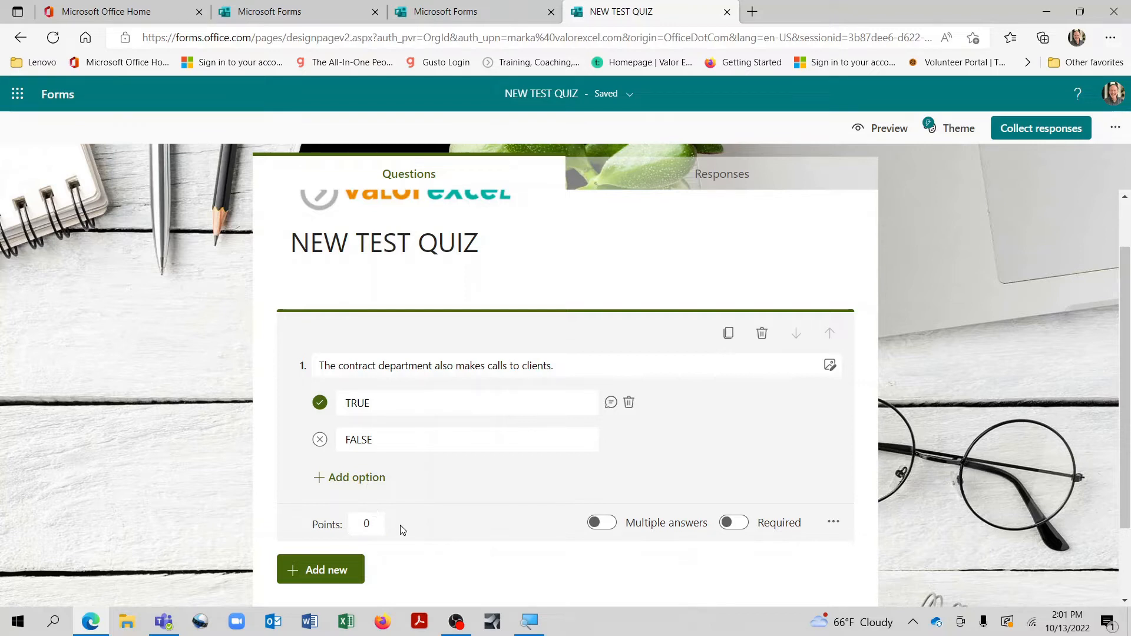
# Set question 1 to 10 points and make it required.
pyautogui.press('Tab')
pyautogui.click(366, 524)
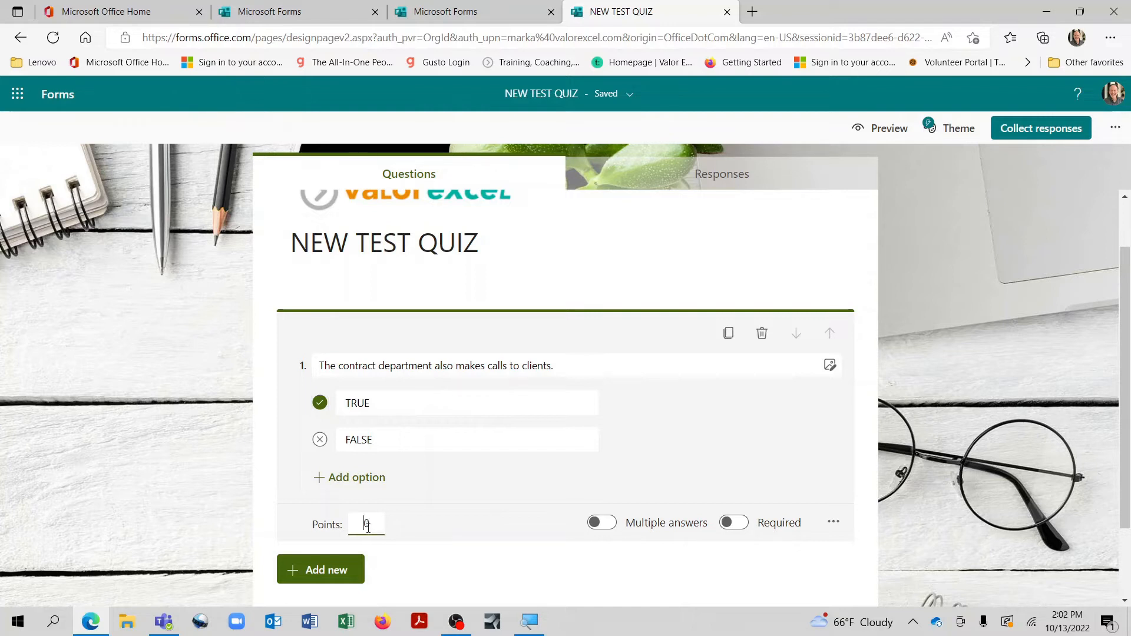
pyautogui.write('1')
pyautogui.click(477, 525)
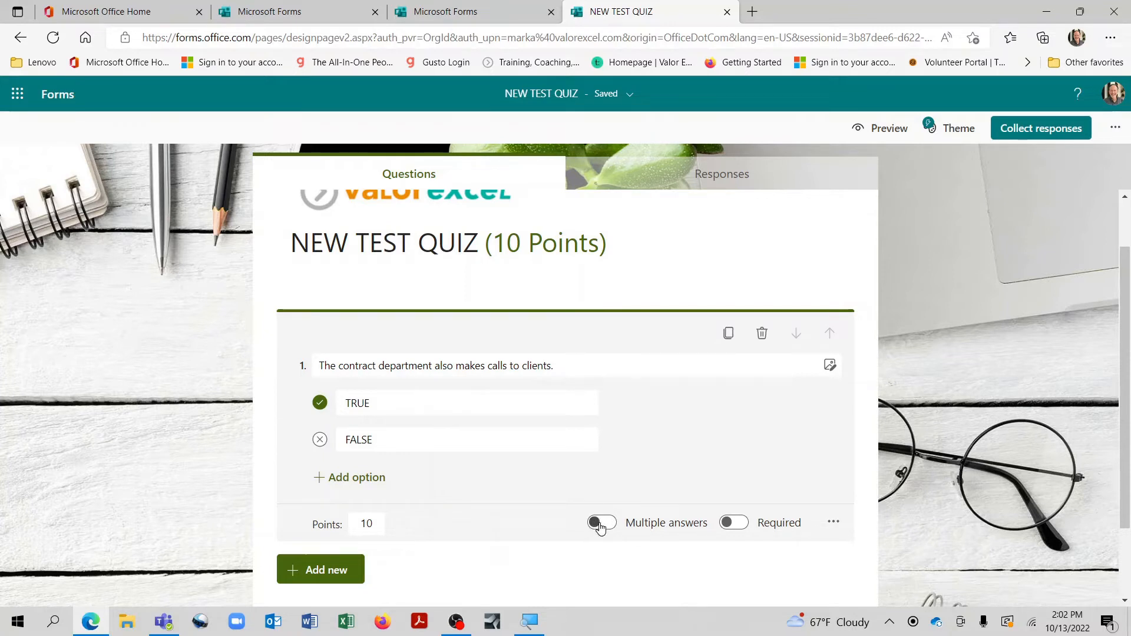
pyautogui.click(744, 526)
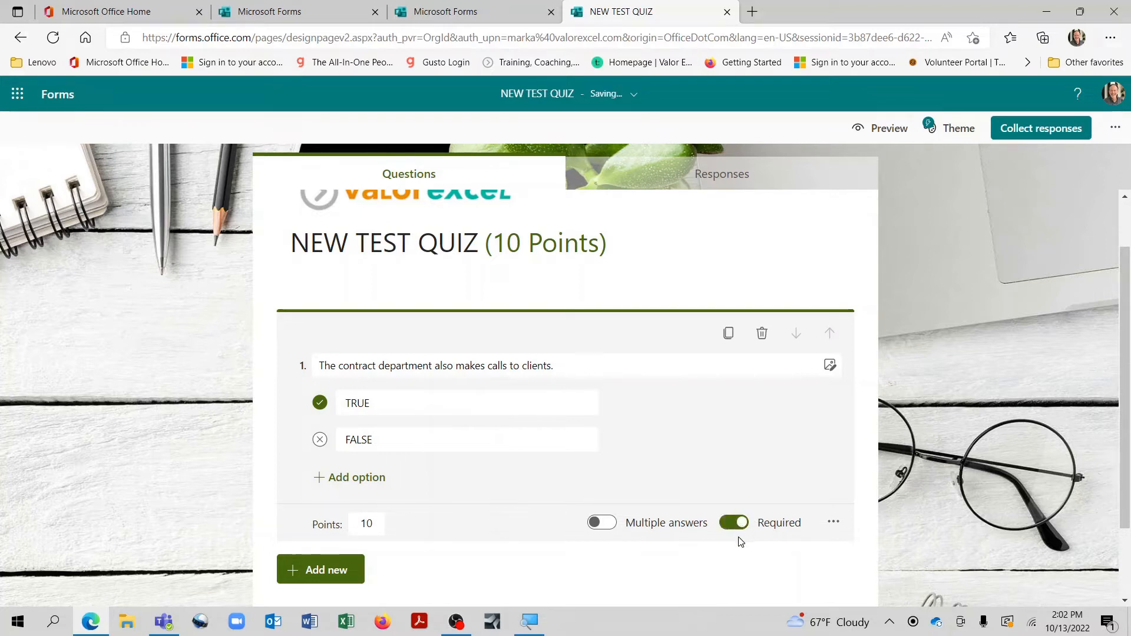
# Add a second choice question to the quiz and extend it to four answer options.
pyautogui.scroll(-1, 740, 540)
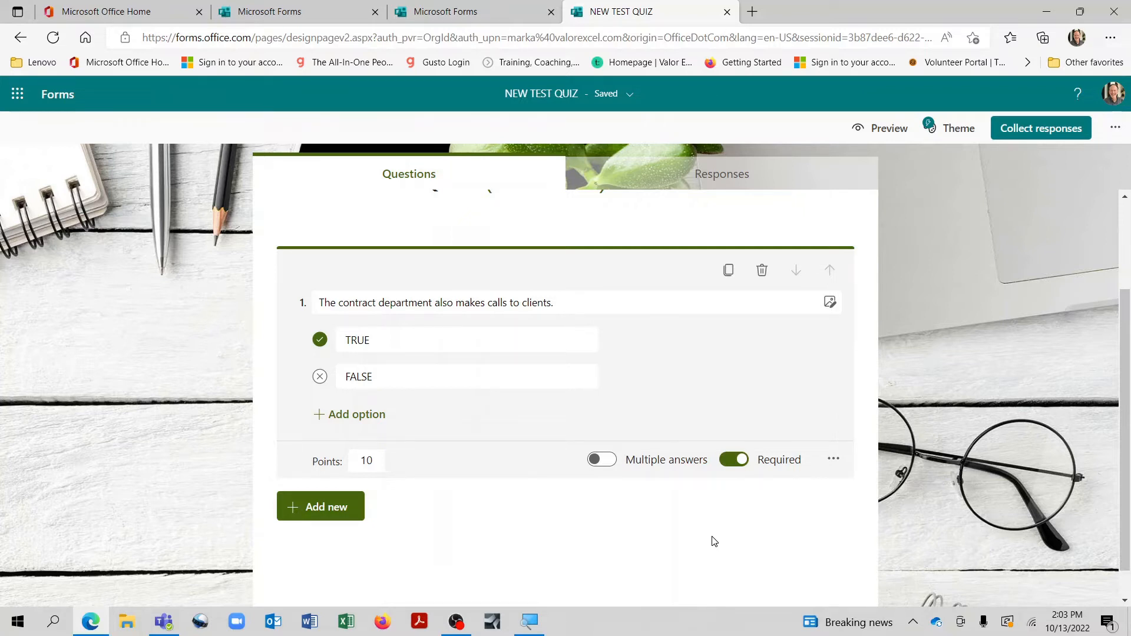
pyautogui.scroll(1, 714, 540)
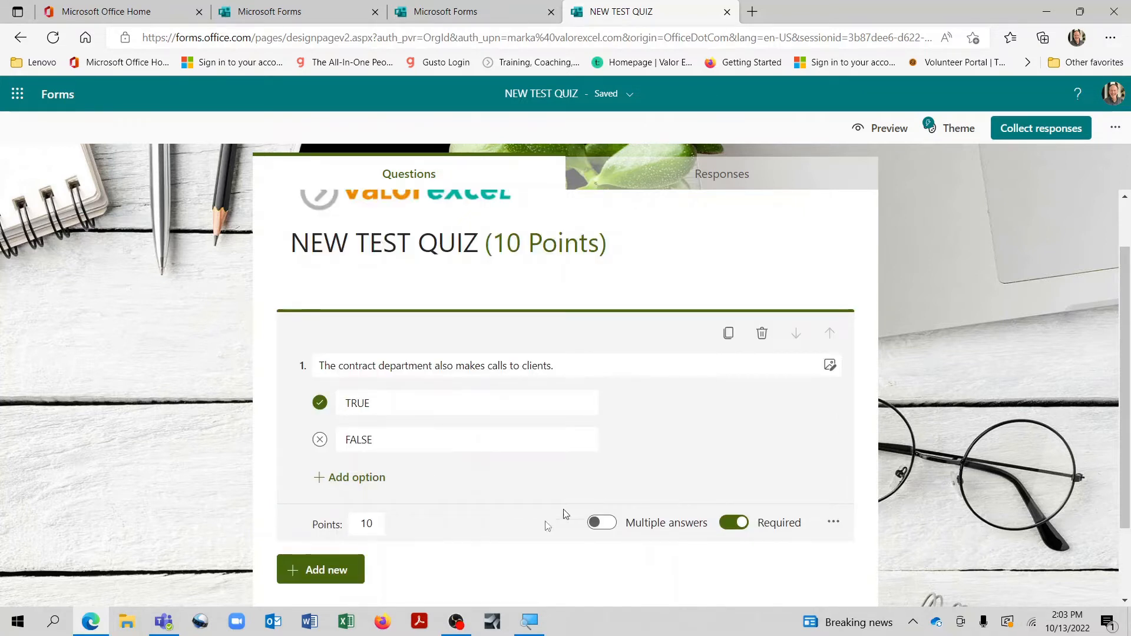
pyautogui.scroll(-1, 435, 571)
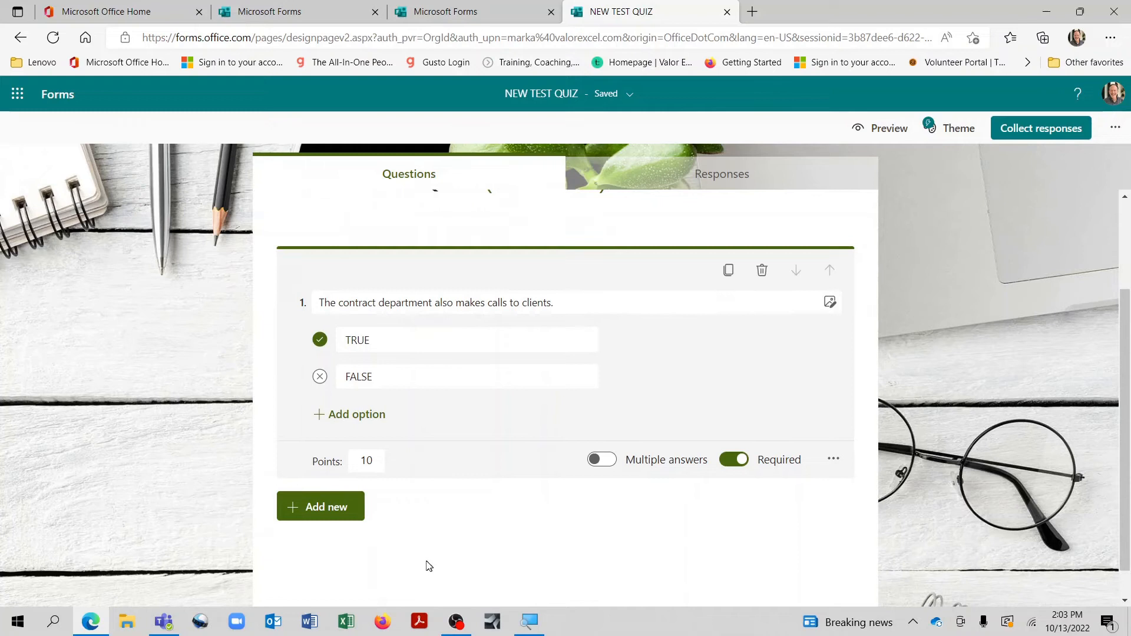
pyautogui.click(350, 520)
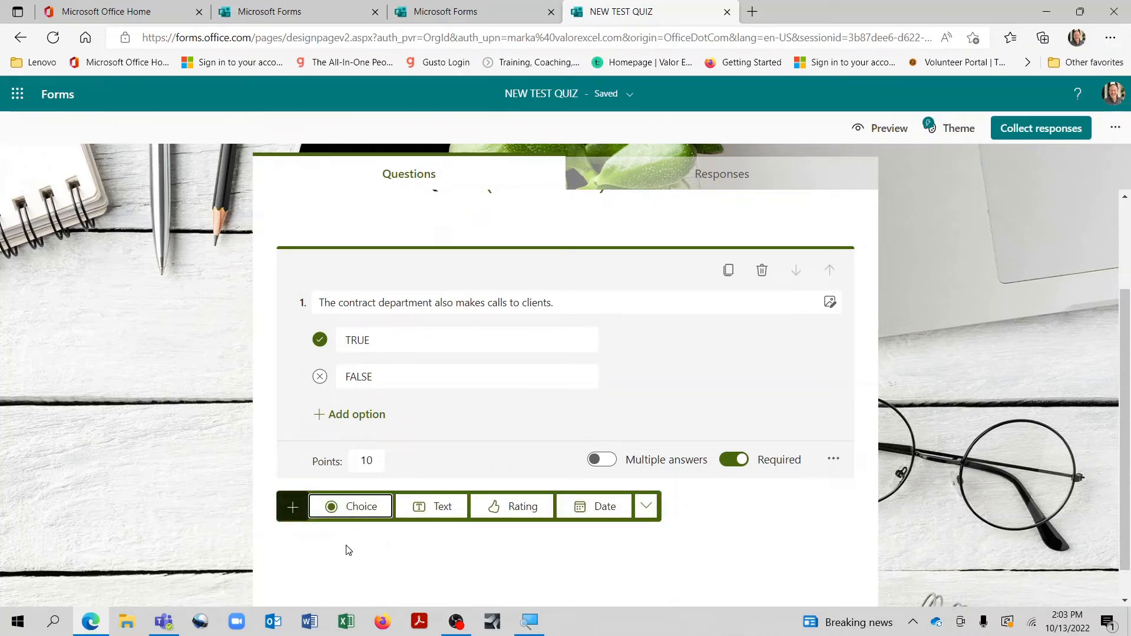
pyautogui.click(352, 507)
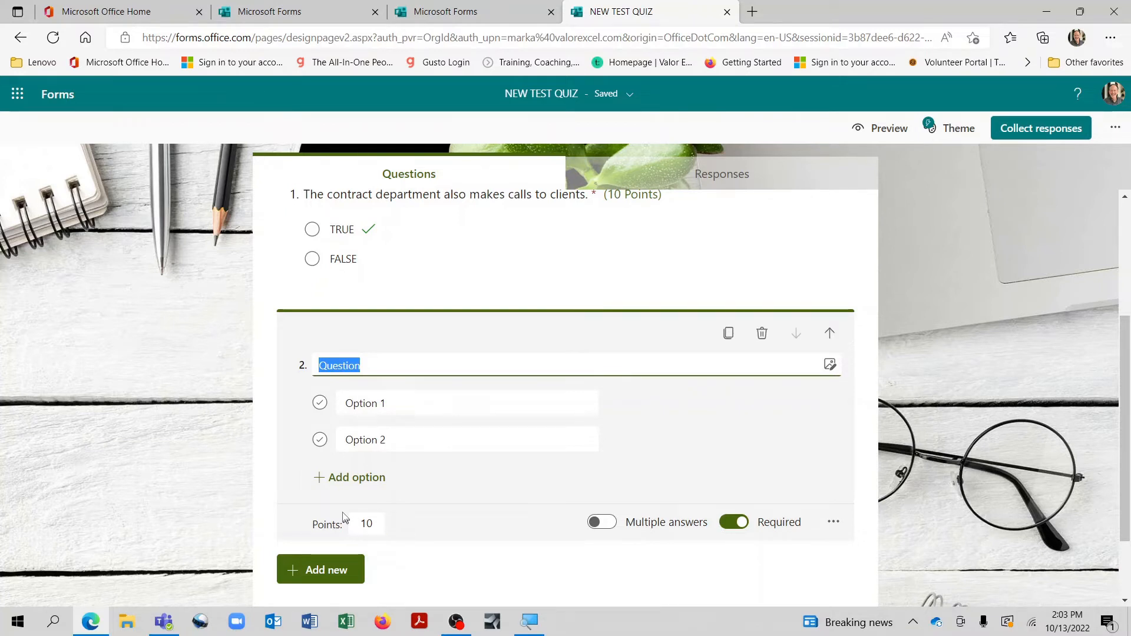
pyautogui.click(321, 477)
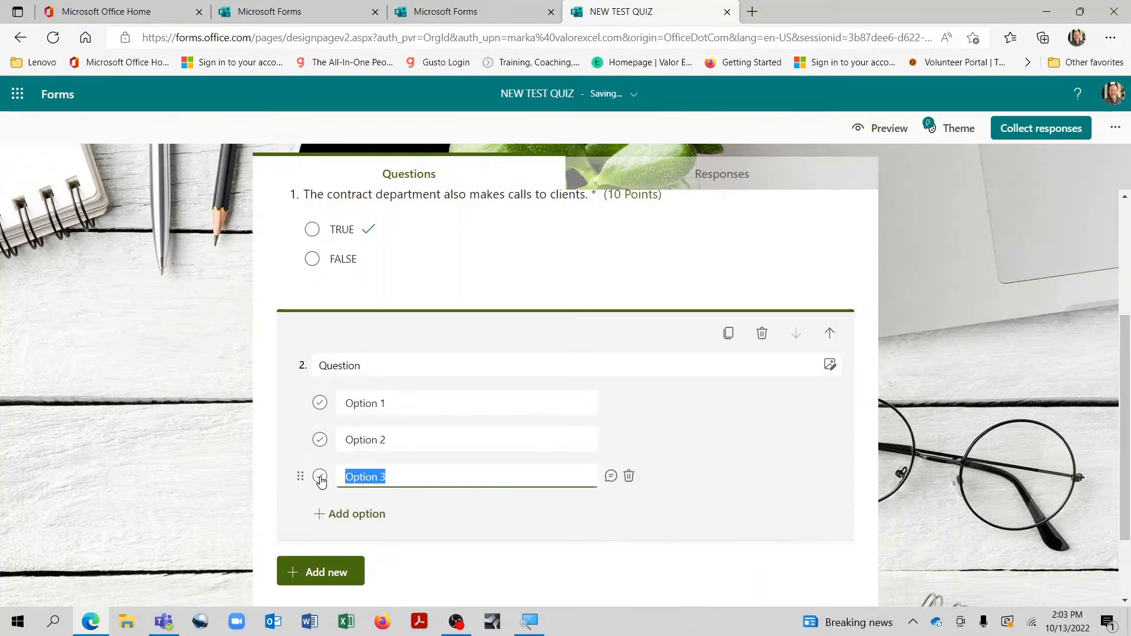
pyautogui.click(321, 515)
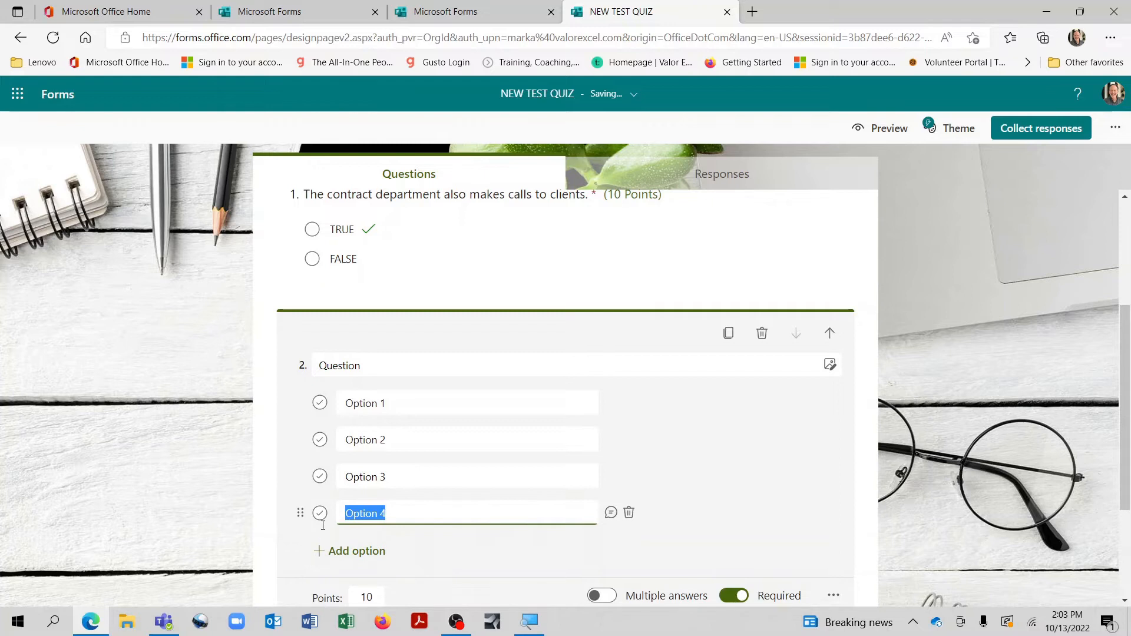
# Enter "When does the contract department send out invoices?" as the text of question 2.
pyautogui.click(372, 368)
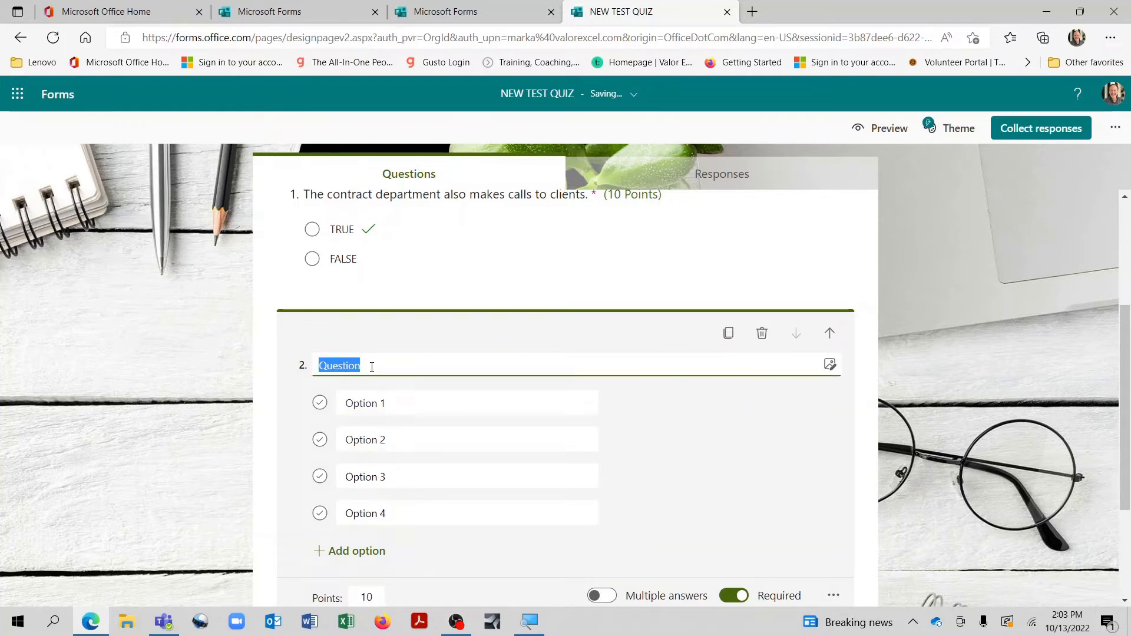
pyautogui.write('When does the contract ')
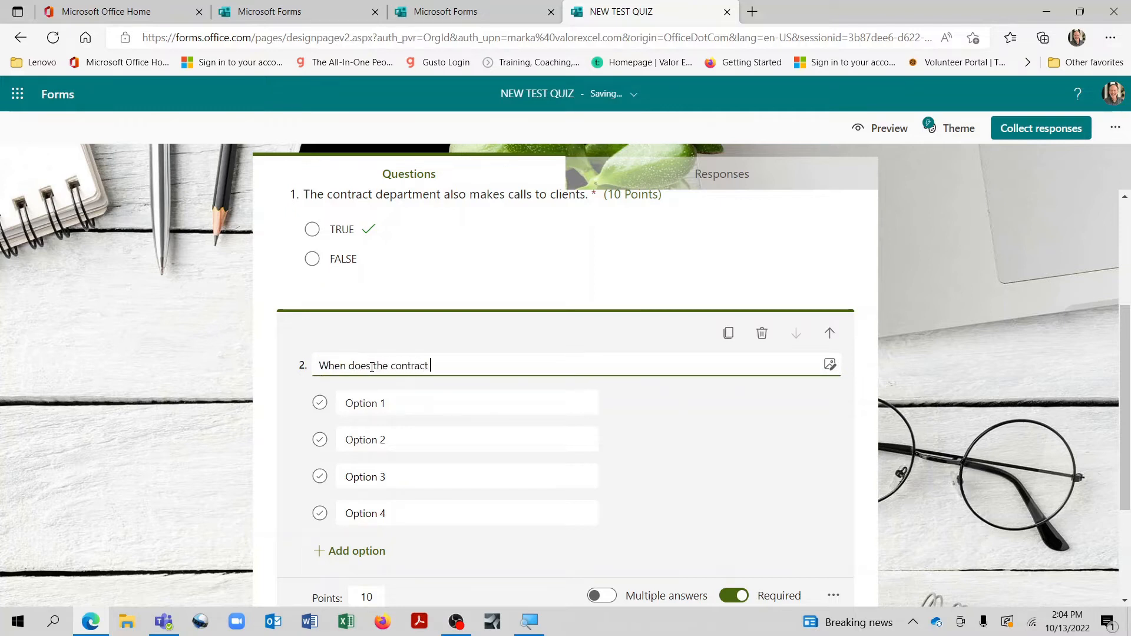
pyautogui.write('department send out invoice')
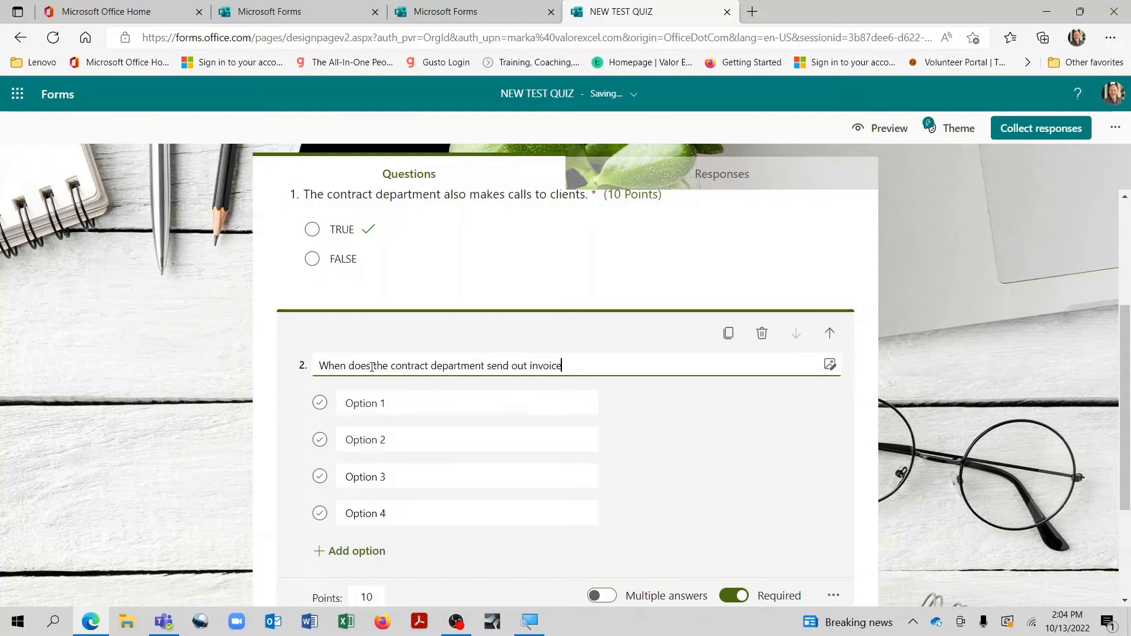
pyautogui.write('s?')
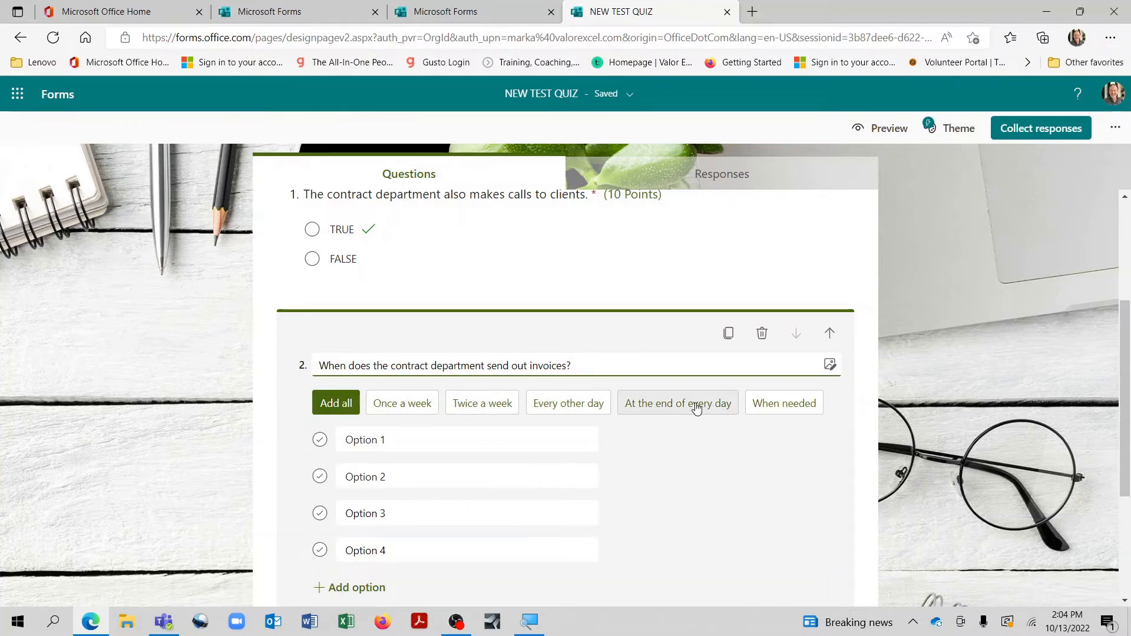
# Mark Option 2 as the correct answer of question 2, keeping the placeholder option names.
pyautogui.click(400, 438)
pyautogui.click(393, 476)
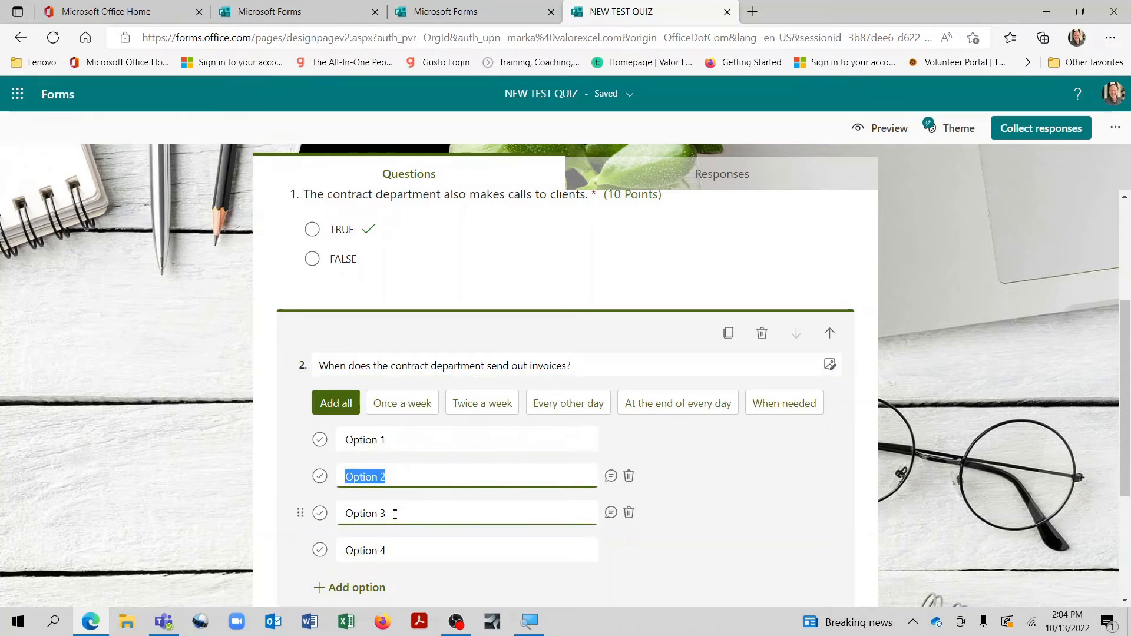
pyautogui.click(393, 513)
pyautogui.click(394, 549)
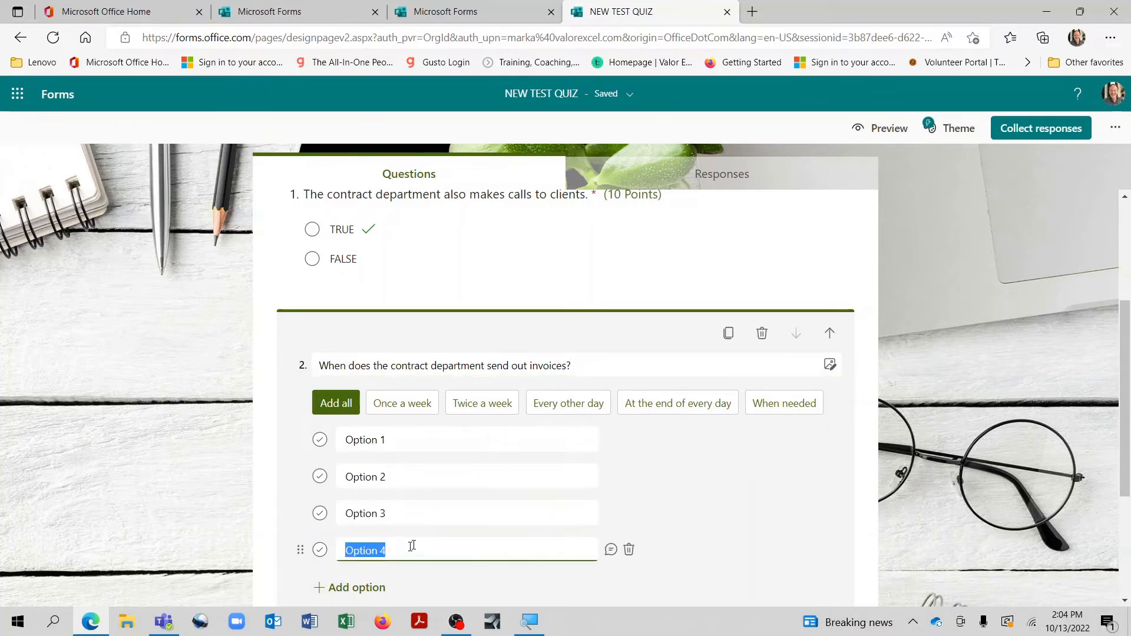
pyautogui.click(655, 481)
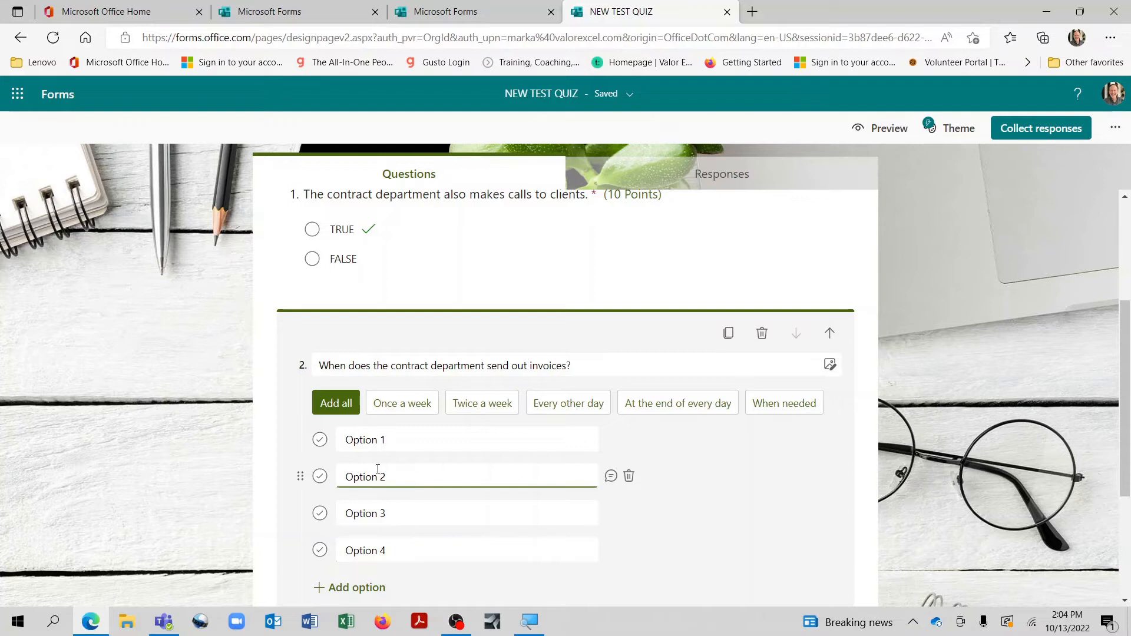
pyautogui.click(321, 478)
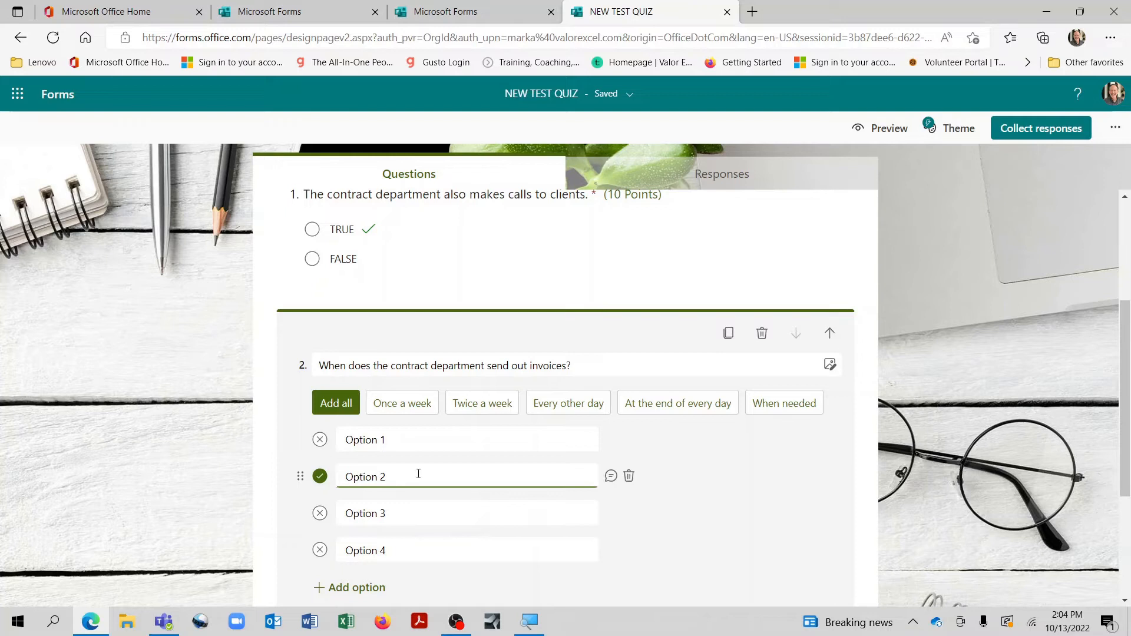
# Turn on shuffling of the answer options for question 2.
pyautogui.scroll(-1, 748, 475)
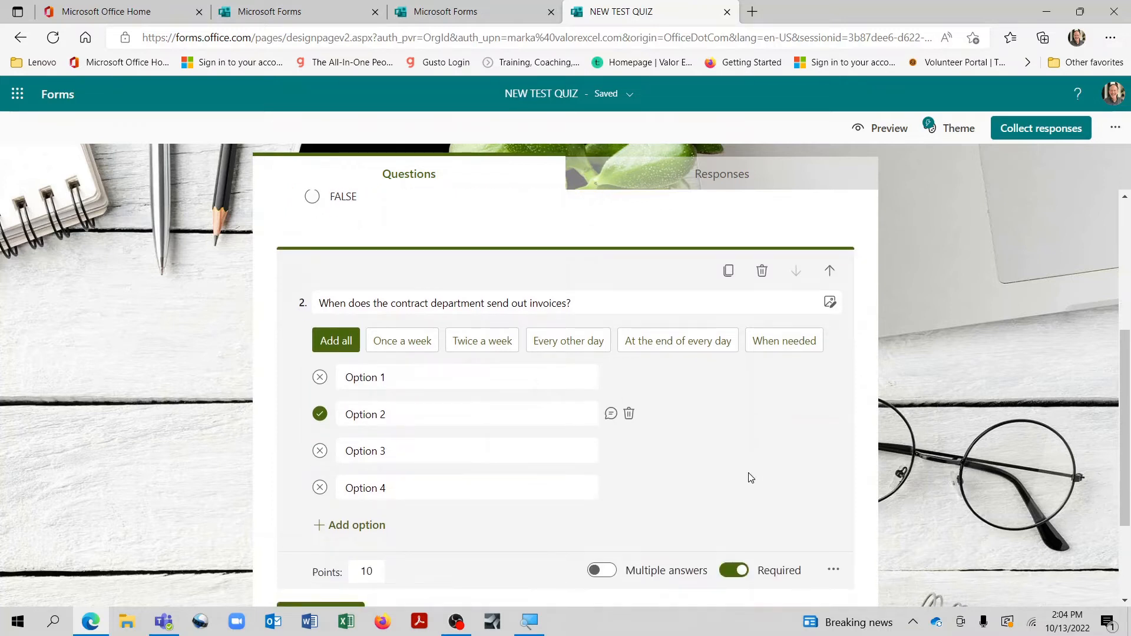
pyautogui.click(371, 570)
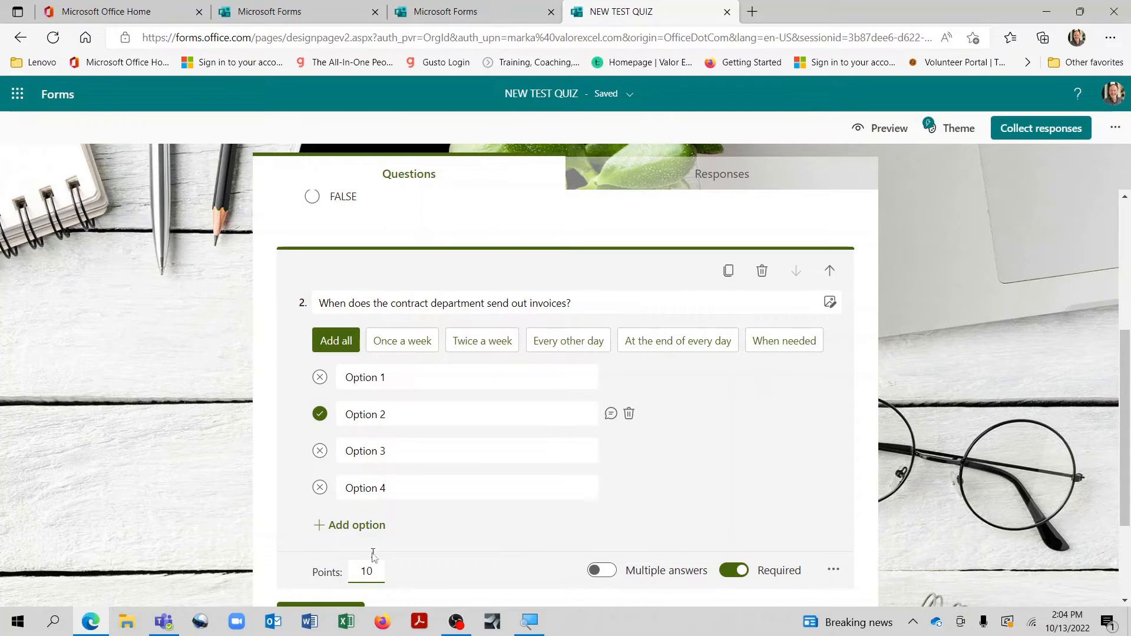
pyautogui.scroll(3, 371, 524)
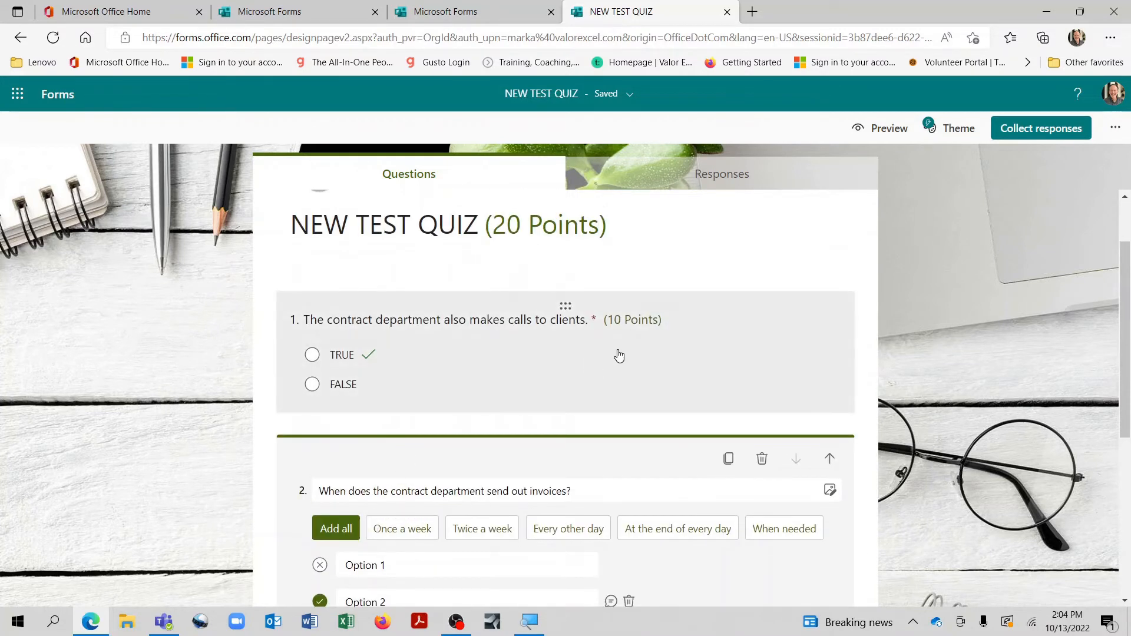
pyautogui.scroll(-3, 471, 472)
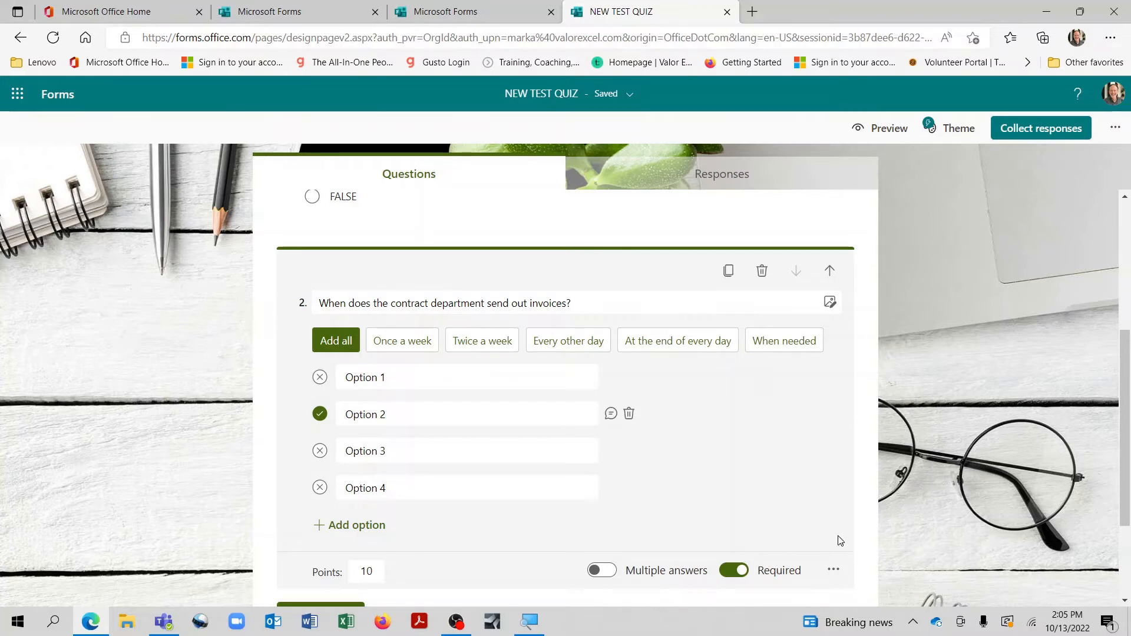
pyautogui.click(834, 571)
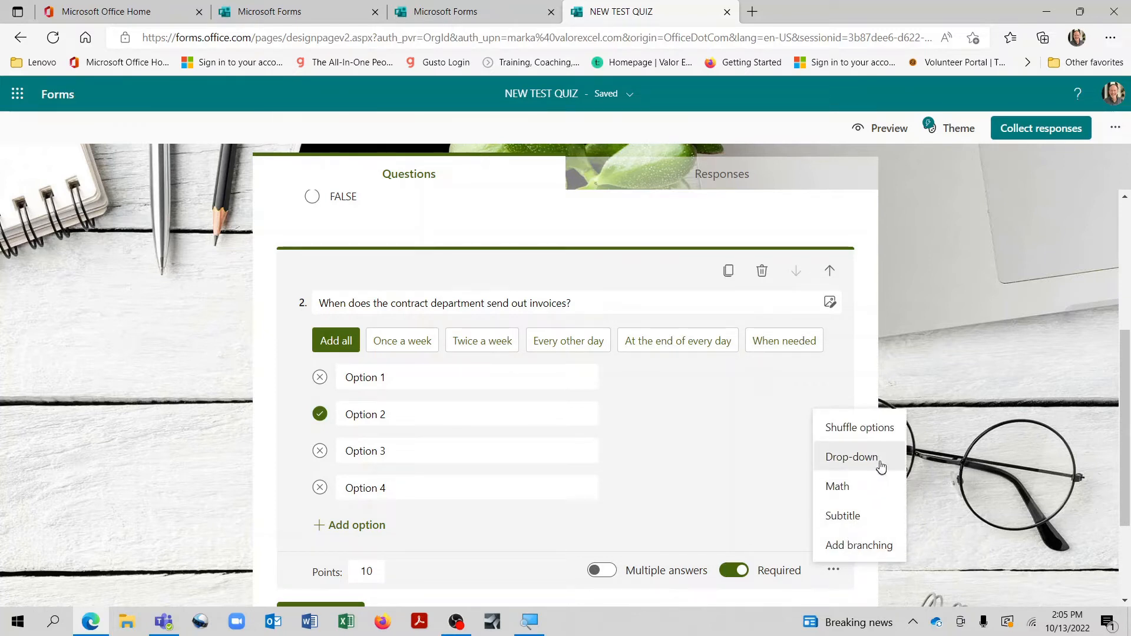
pyautogui.click(886, 431)
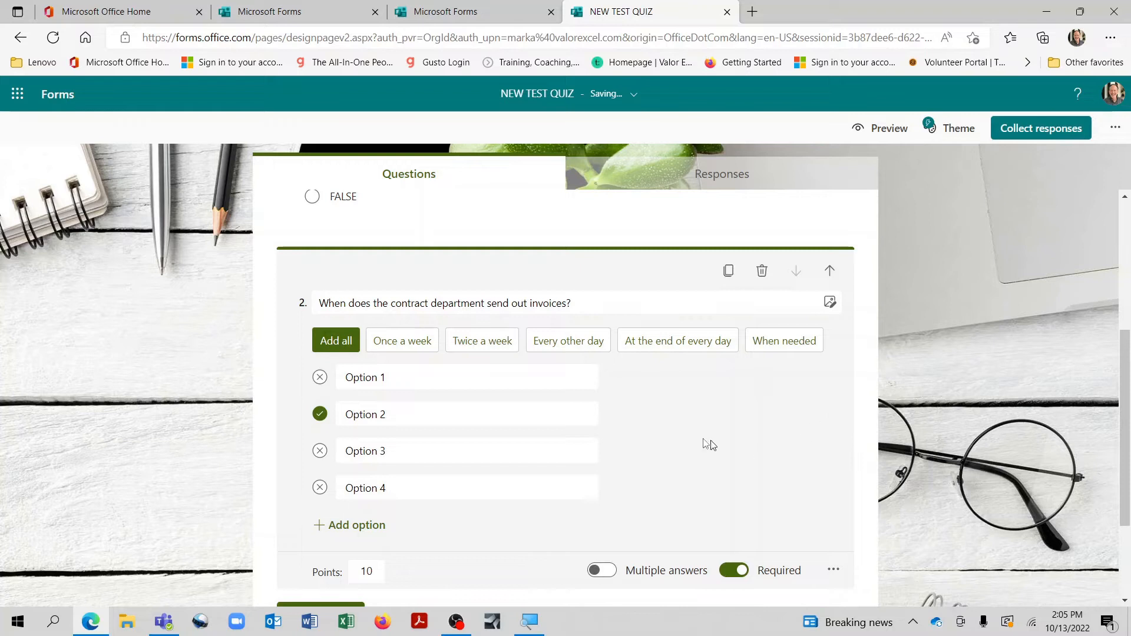
pyautogui.click(399, 380)
pyautogui.click(397, 409)
pyautogui.click(397, 494)
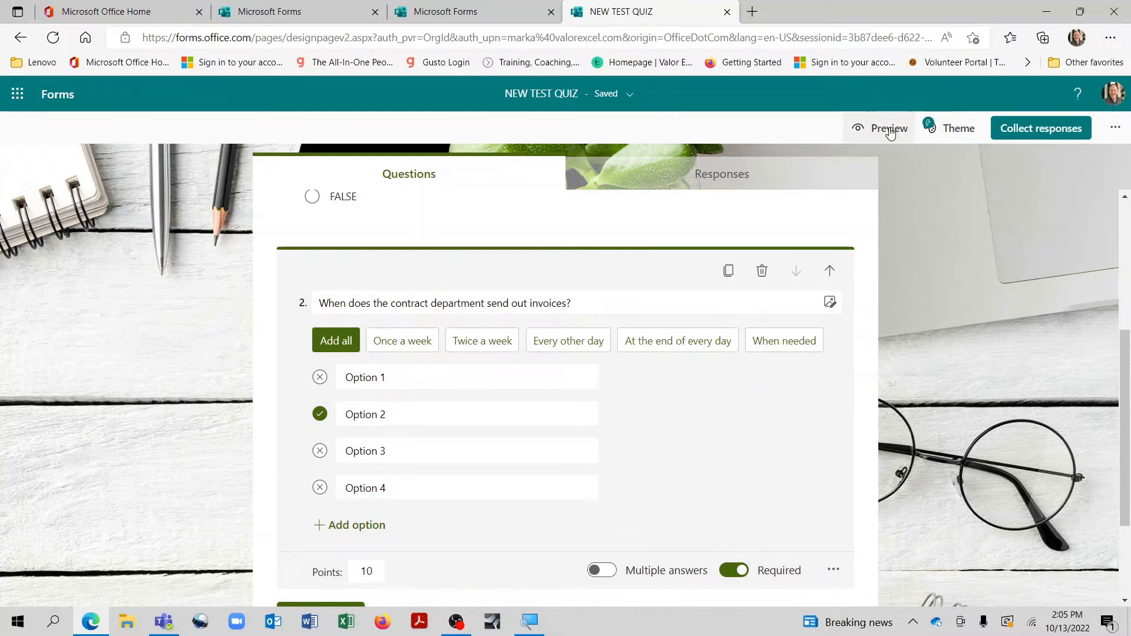
# Preview the quiz twice in the computer view to compare the order of question 2's answer options.
pyautogui.click(888, 130)
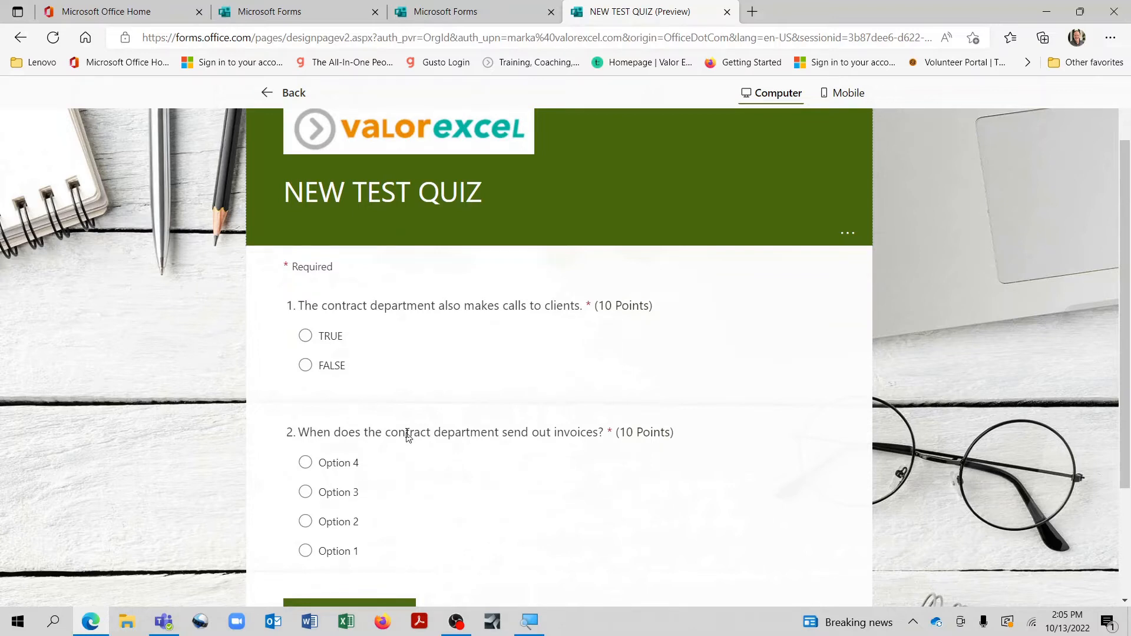
pyautogui.click(294, 98)
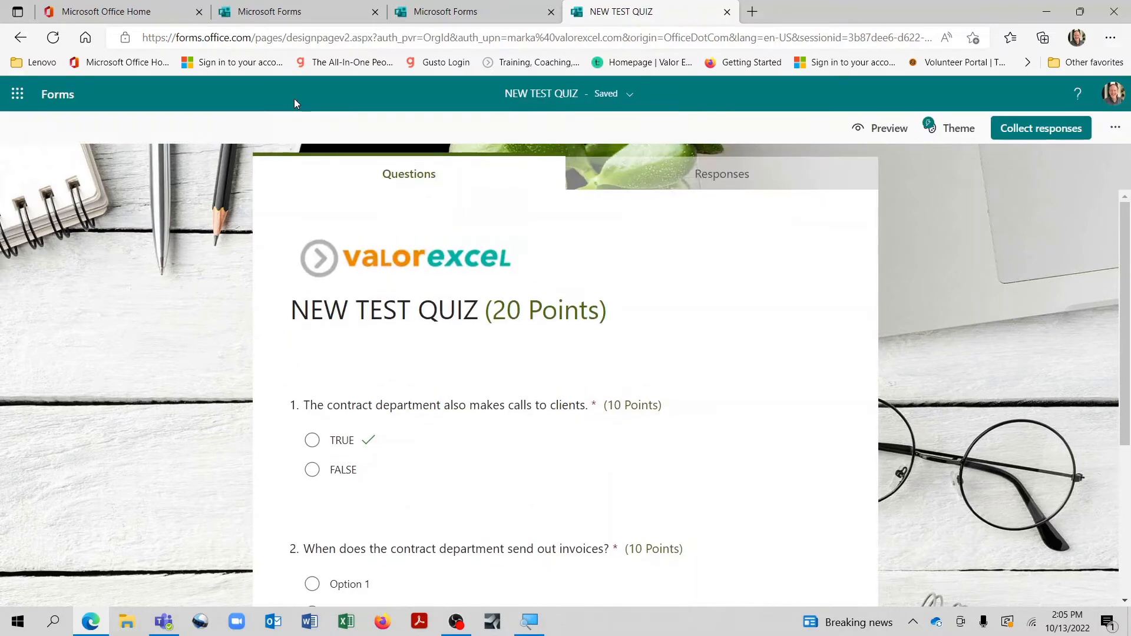
pyautogui.click(896, 131)
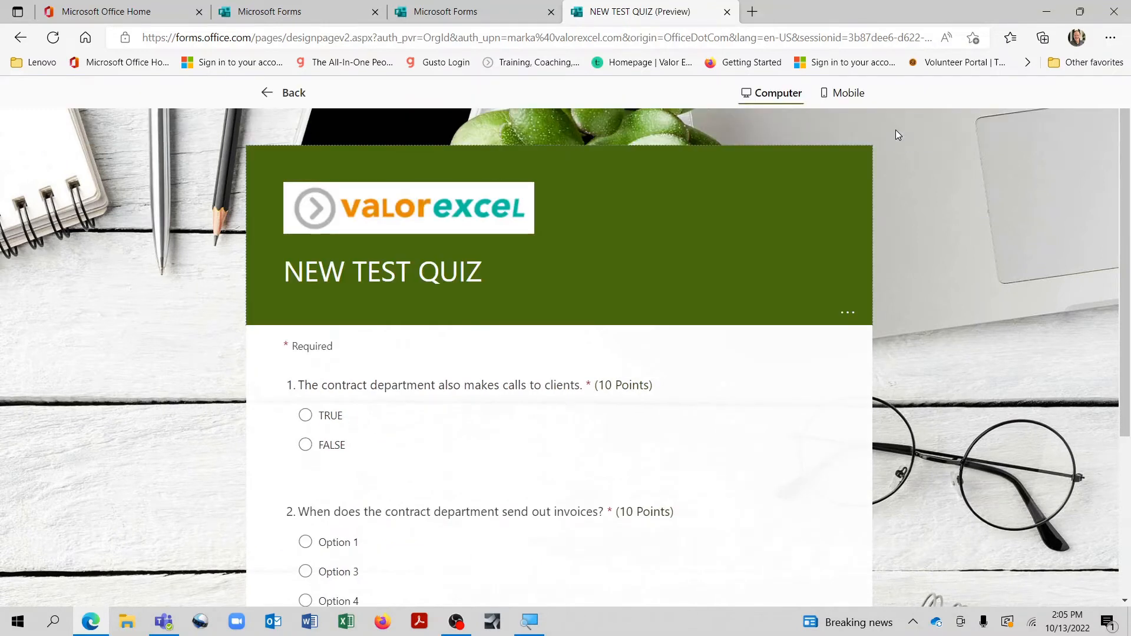
pyautogui.scroll(-3, 507, 430)
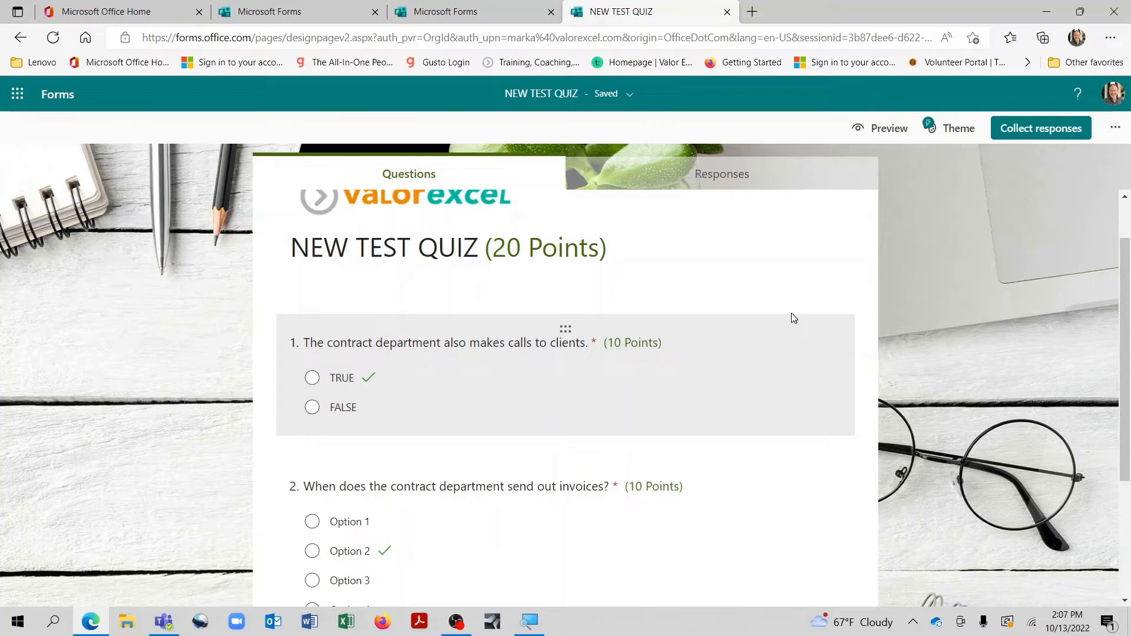
# Add a text question reading "Describe the steps in finalizing a contract" after question 2.
pyautogui.scroll(-2, 789, 313)
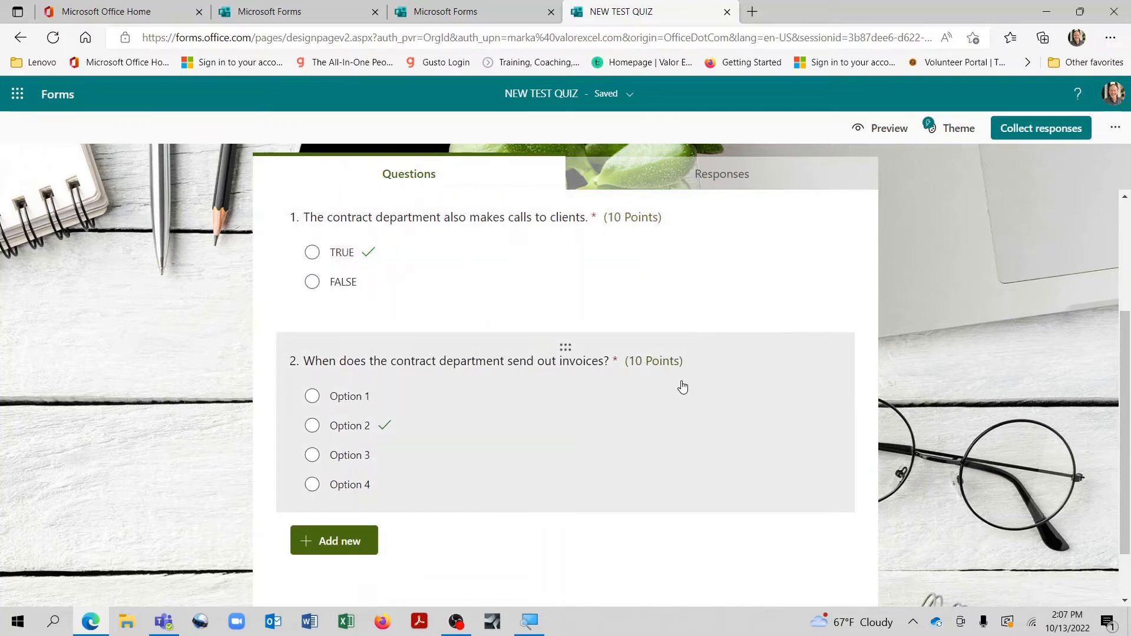
pyautogui.click(372, 550)
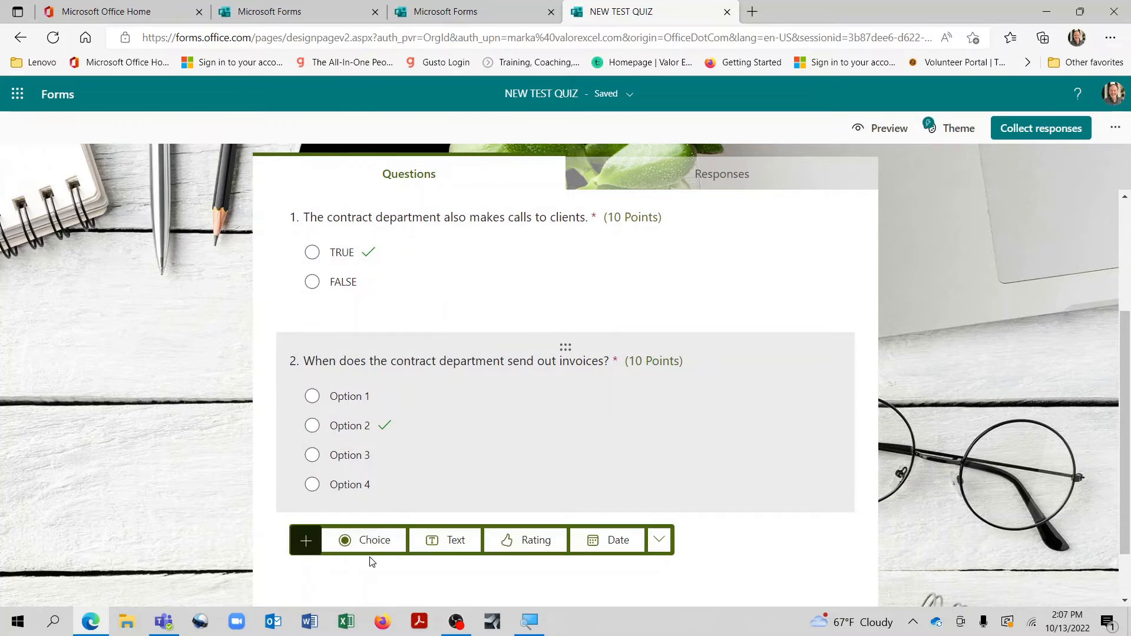
pyautogui.scroll(-1, 371, 561)
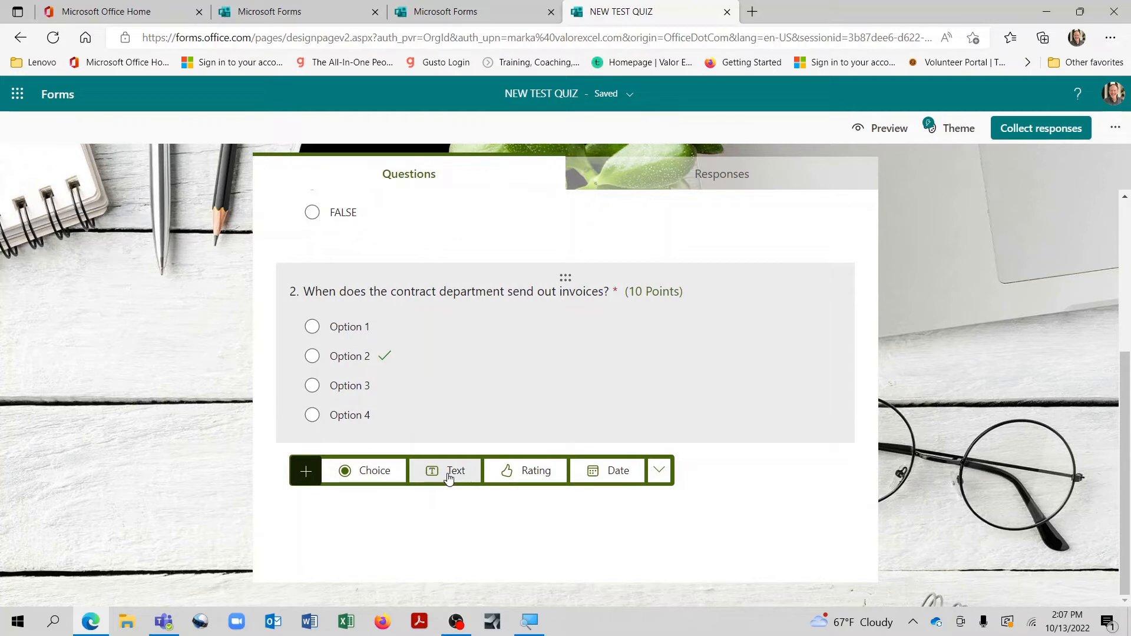
pyautogui.click(447, 471)
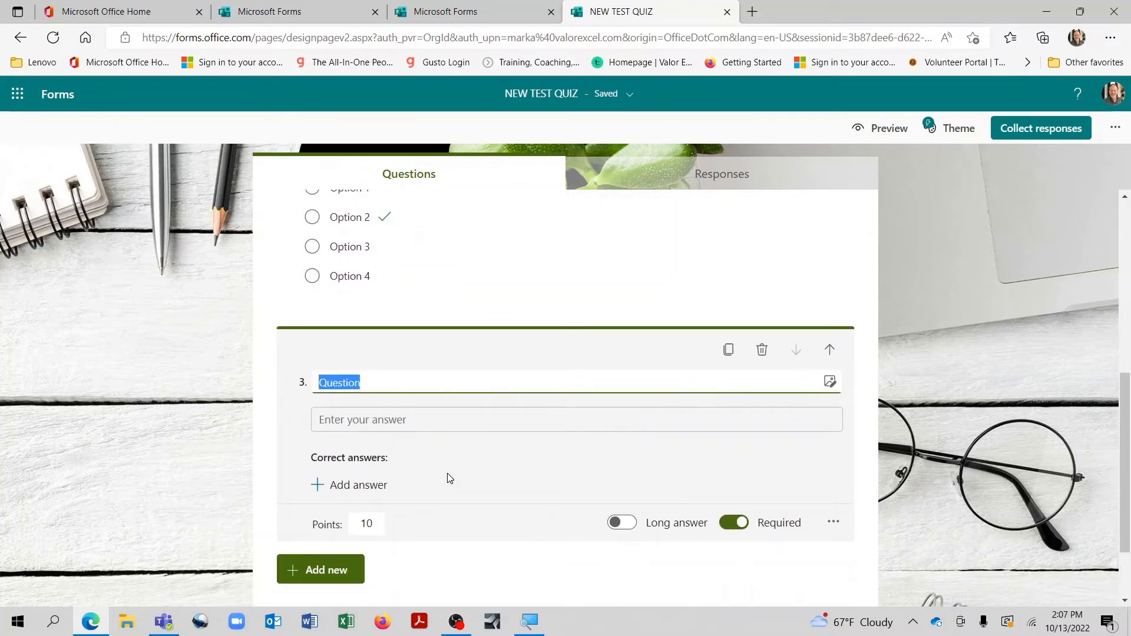
pyautogui.write('Describe ')
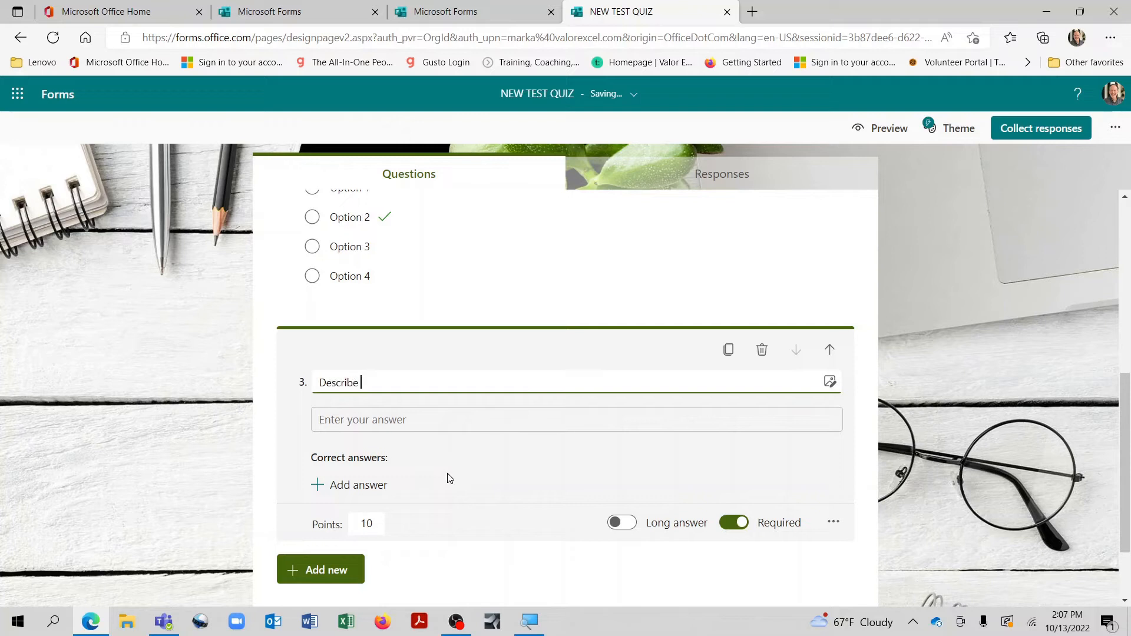
pyautogui.write('the steps in finalizing a contract')
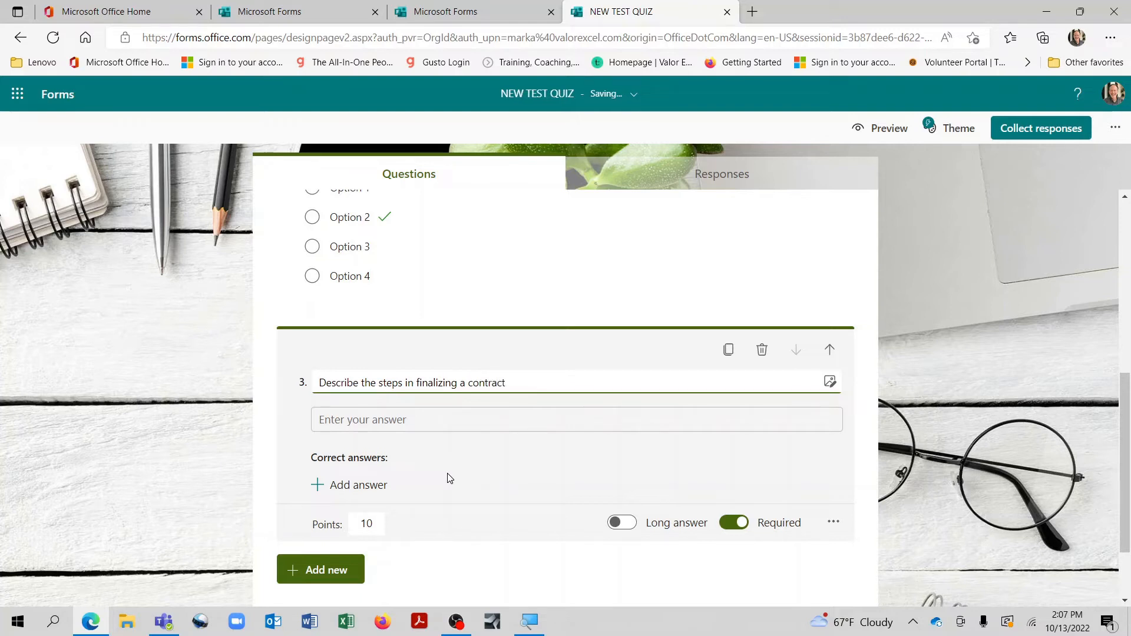
pyautogui.click(449, 475)
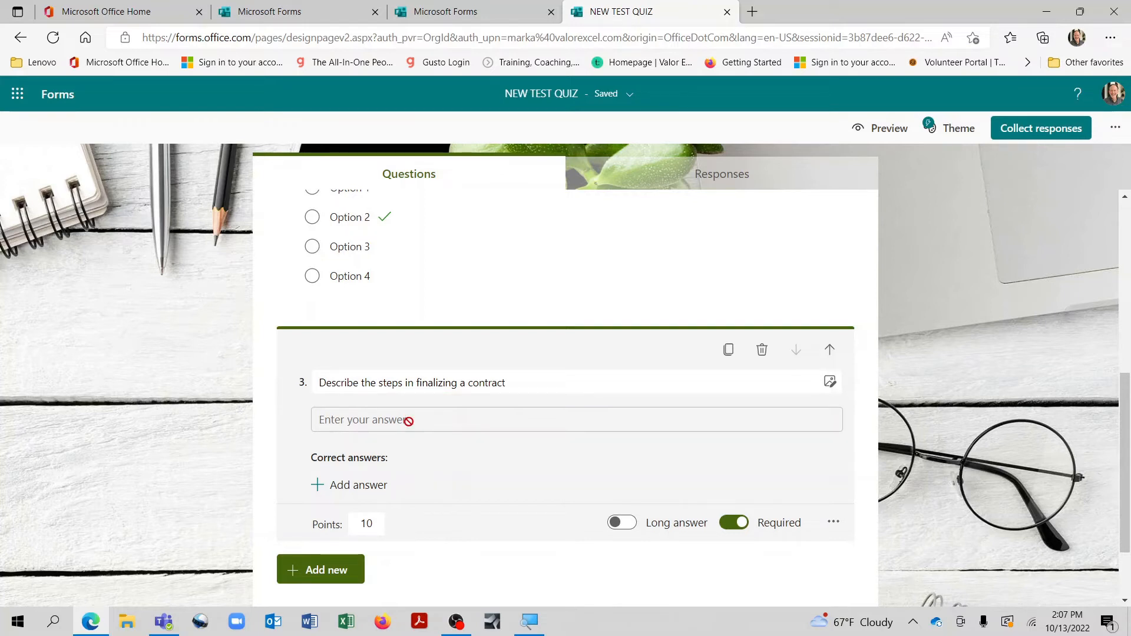
# Set question 3 to accept a long answer, keeping it at 10 points.
pyautogui.click(373, 523)
pyautogui.click(622, 523)
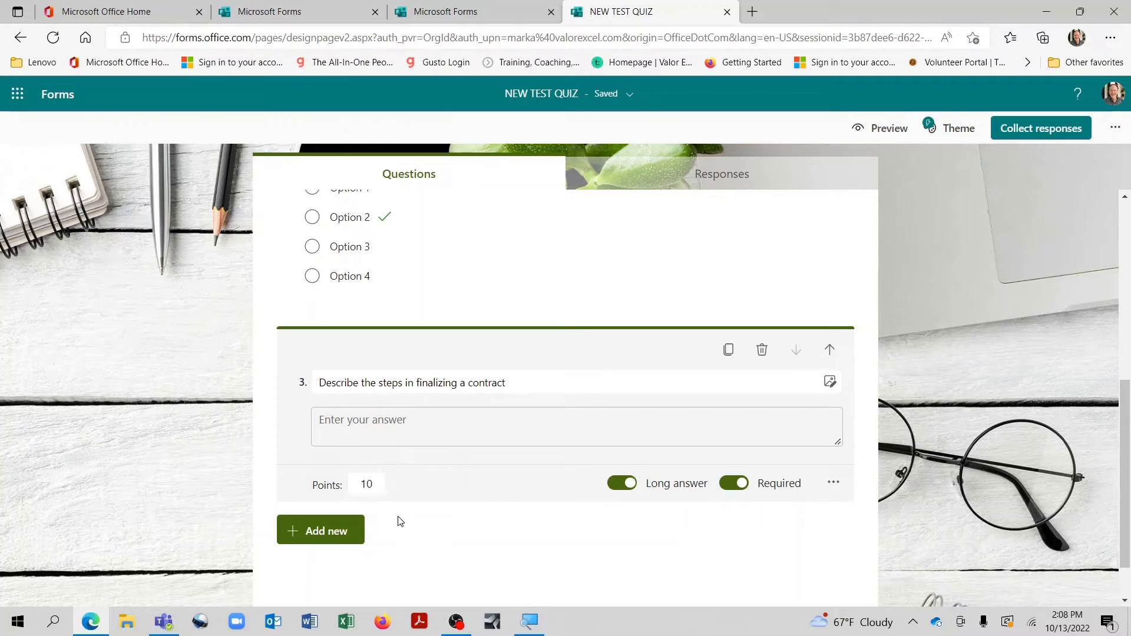
pyautogui.scroll(1, 404, 430)
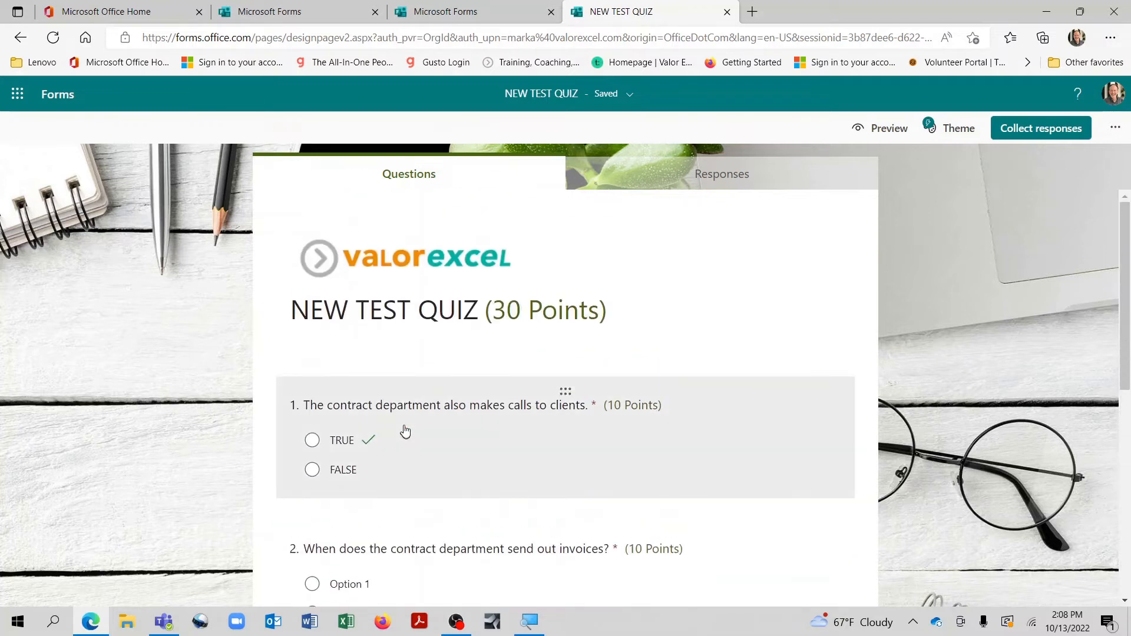
# Review all the quiz questions in the editor and in the computer preview.
pyautogui.scroll(-1, 495, 365)
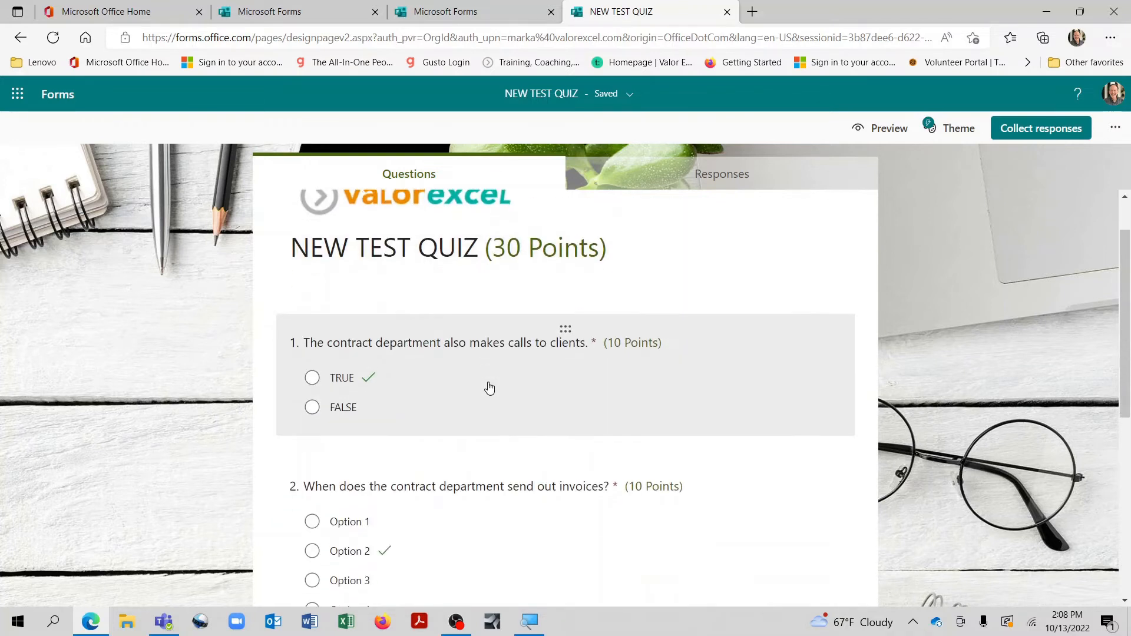
pyautogui.scroll(-3, 489, 388)
pyautogui.scroll(4, 489, 387)
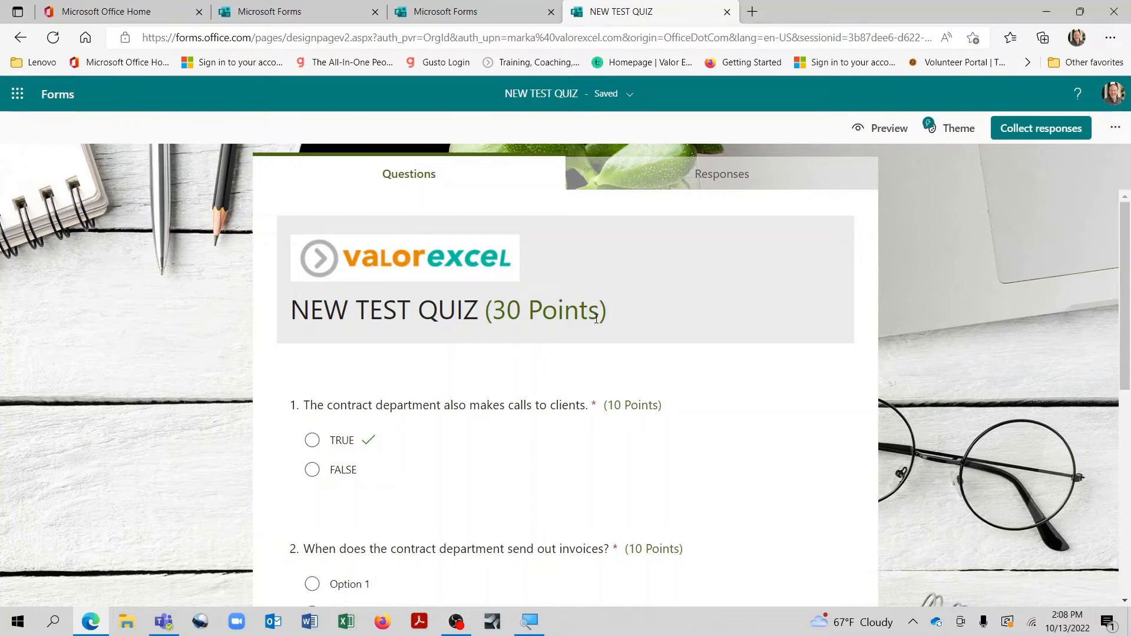
pyautogui.click(907, 129)
pyautogui.scroll(-5, 584, 313)
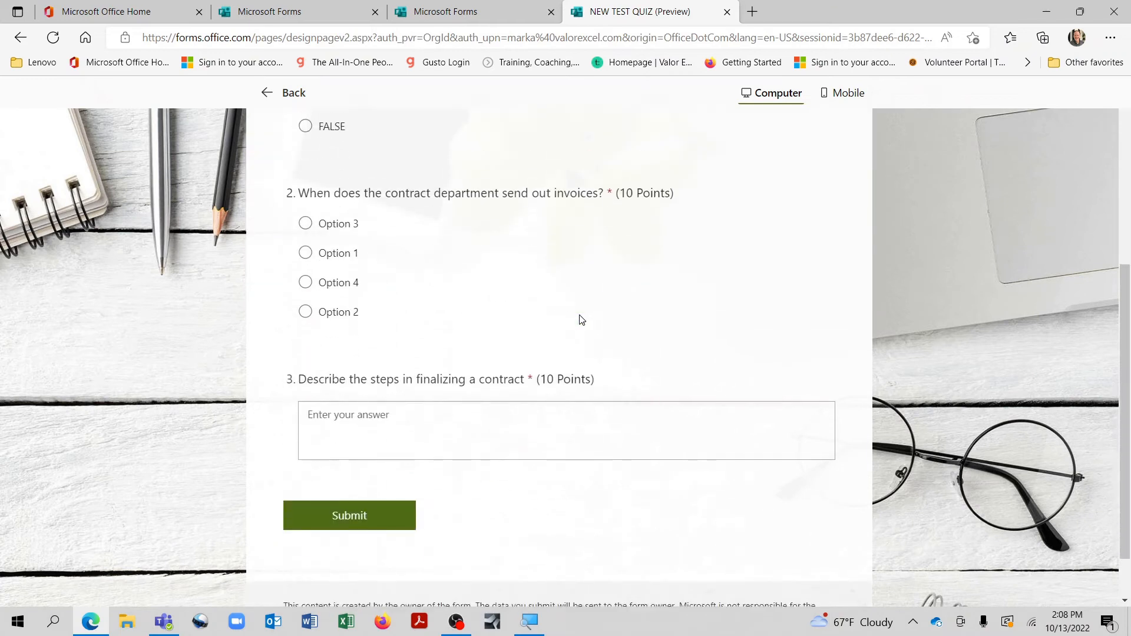
pyautogui.scroll(3, 582, 319)
pyautogui.scroll(3, 582, 319)
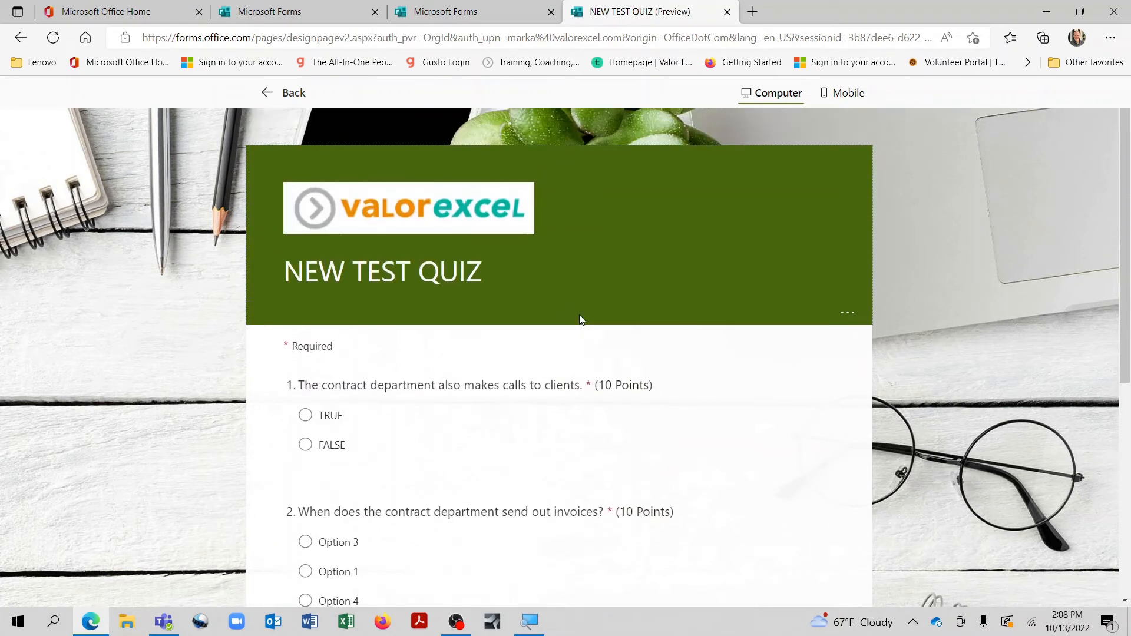
pyautogui.scroll(-8, 579, 315)
pyautogui.scroll(8, 580, 315)
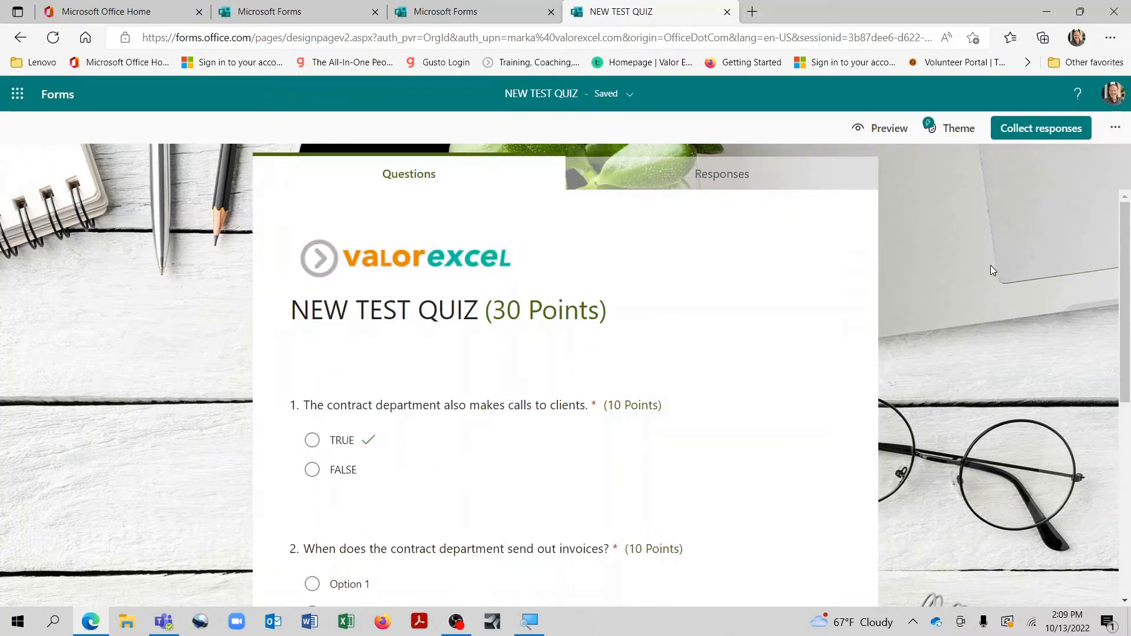
# Turn on question shuffling for all questions in the quiz settings.
pyautogui.click(1115, 129)
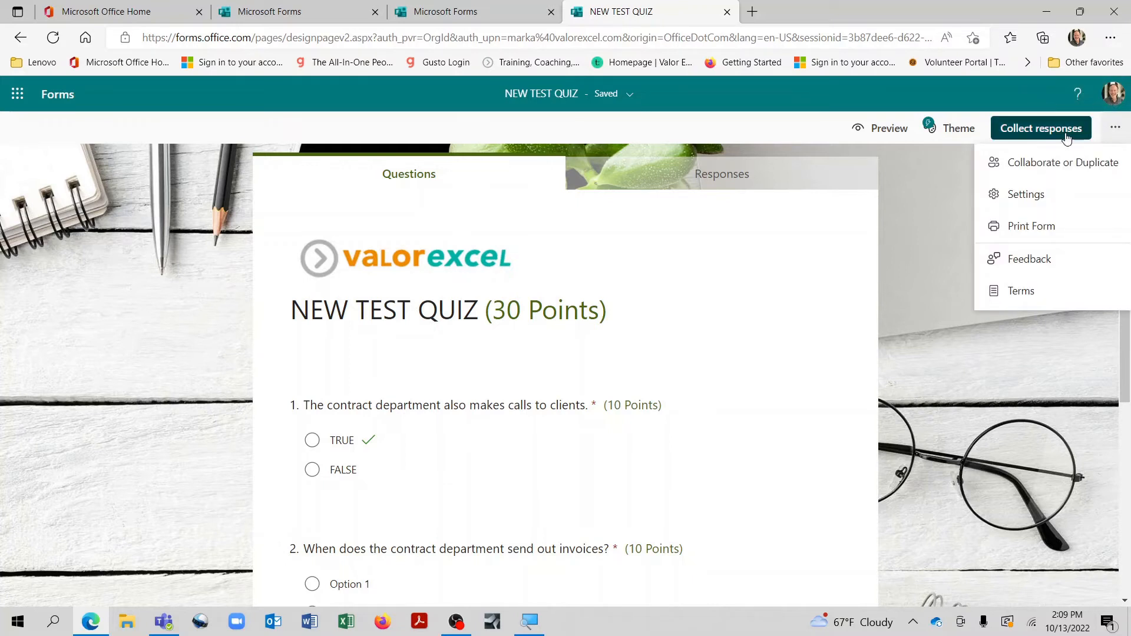
pyautogui.click(1028, 194)
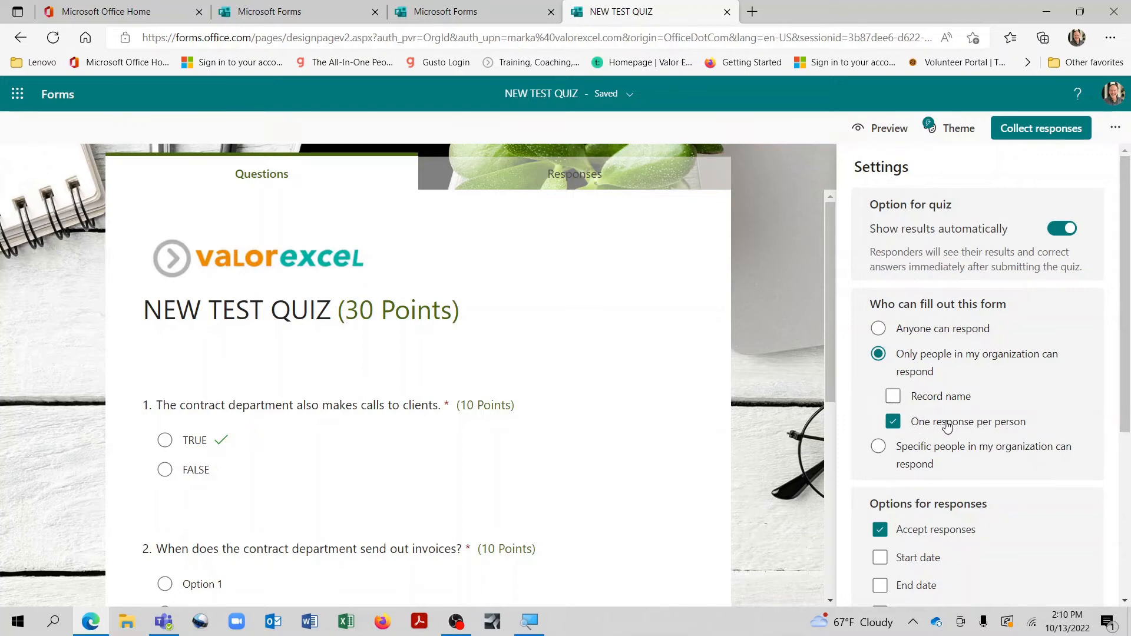
pyautogui.scroll(-3, 945, 426)
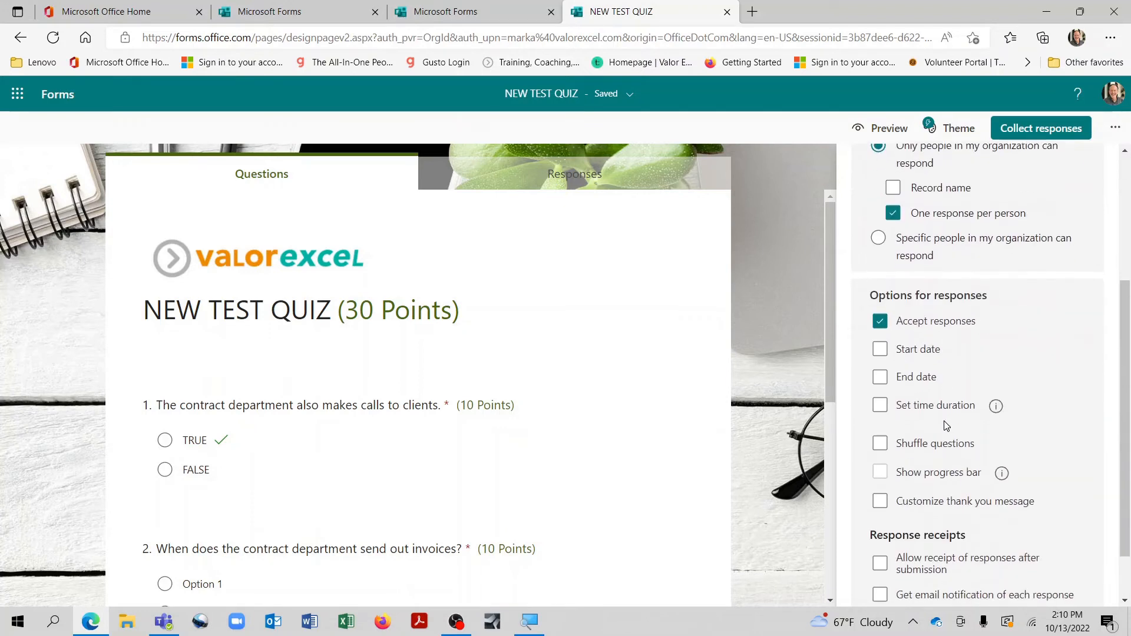
pyautogui.click(880, 446)
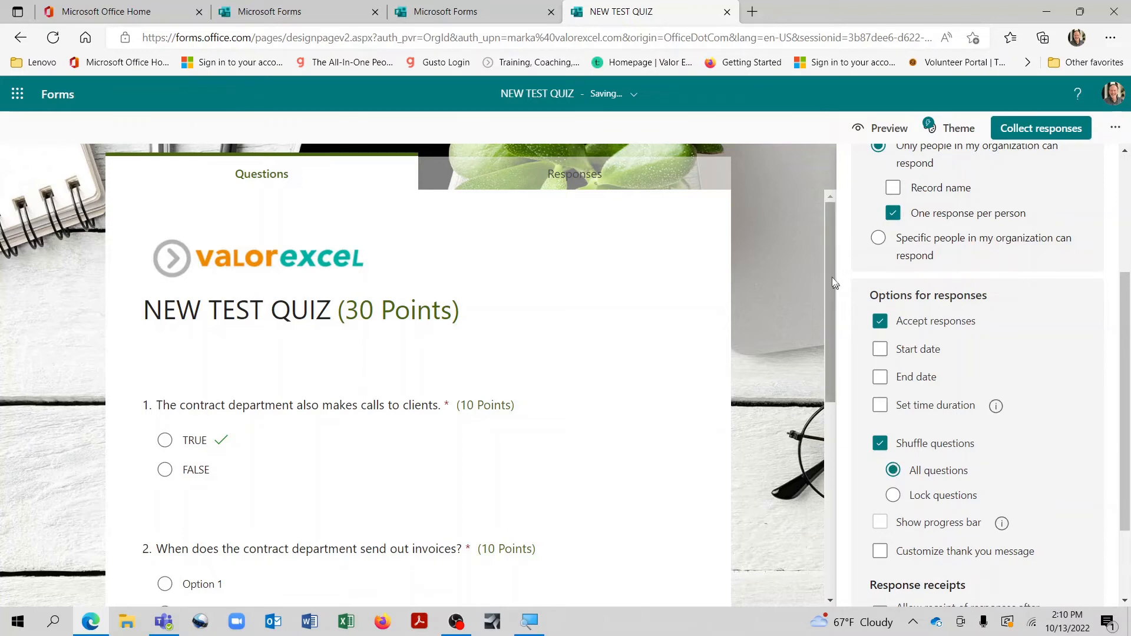
pyautogui.click(797, 237)
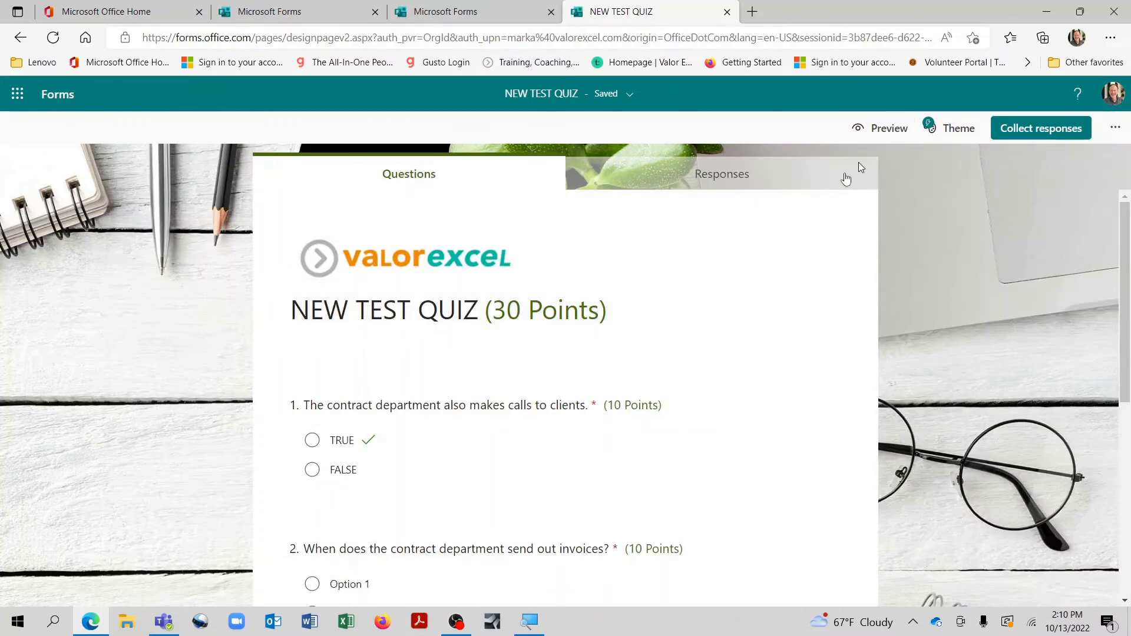
# Compare the question order in the editor with the order in the computer preview.
pyautogui.scroll(-3, 507, 399)
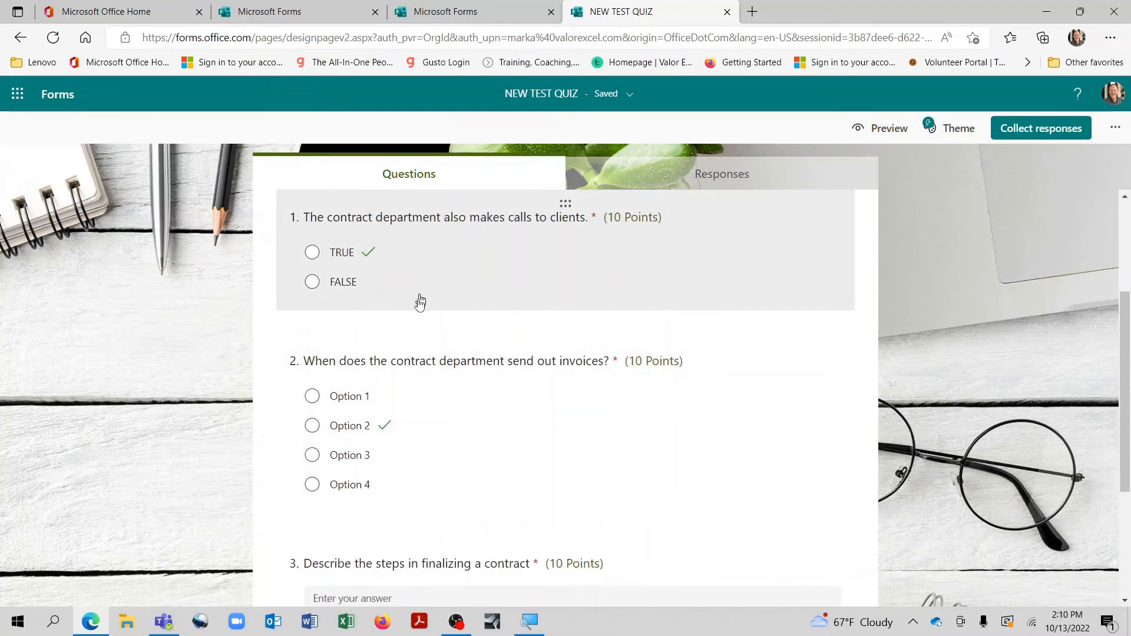
pyautogui.scroll(-2, 392, 468)
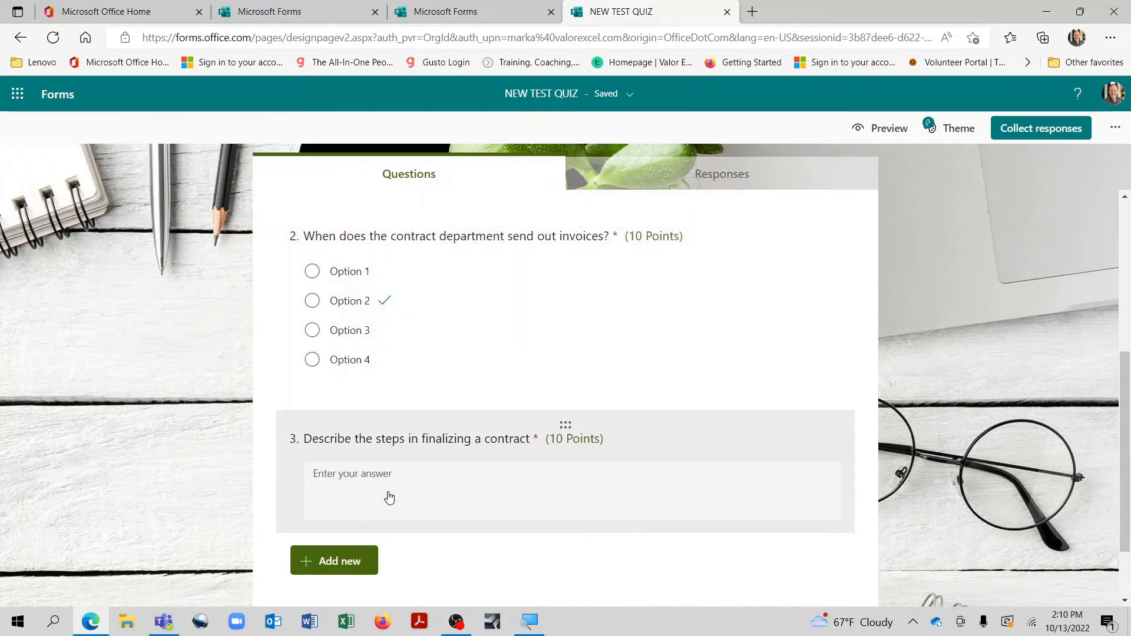
pyautogui.scroll(5, 388, 498)
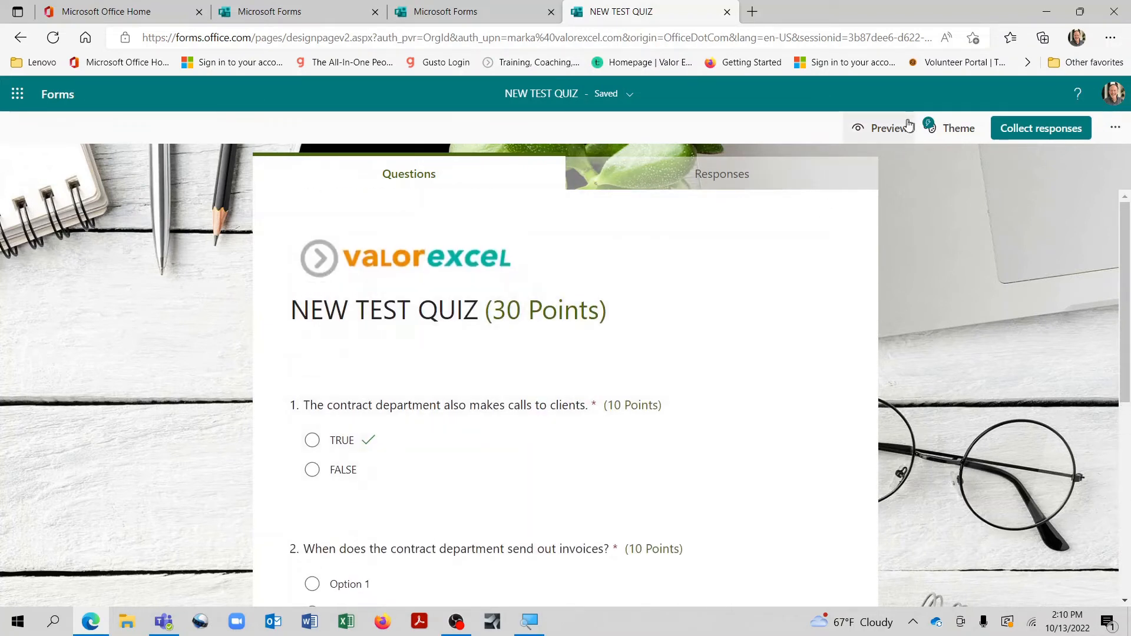
pyautogui.click(907, 127)
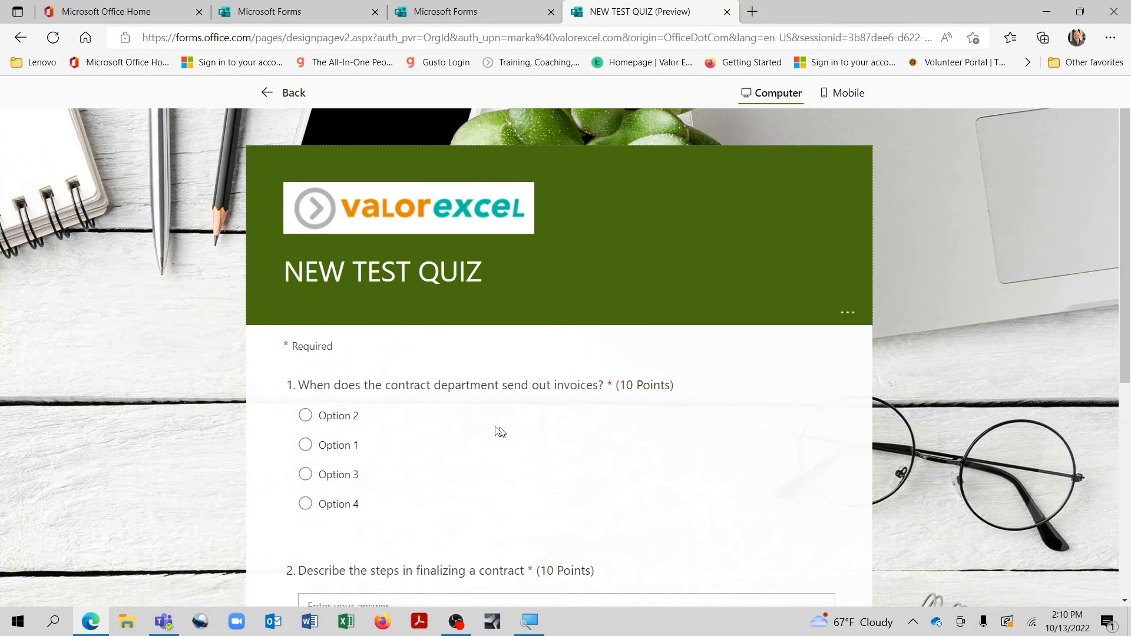
pyautogui.scroll(-3, 363, 438)
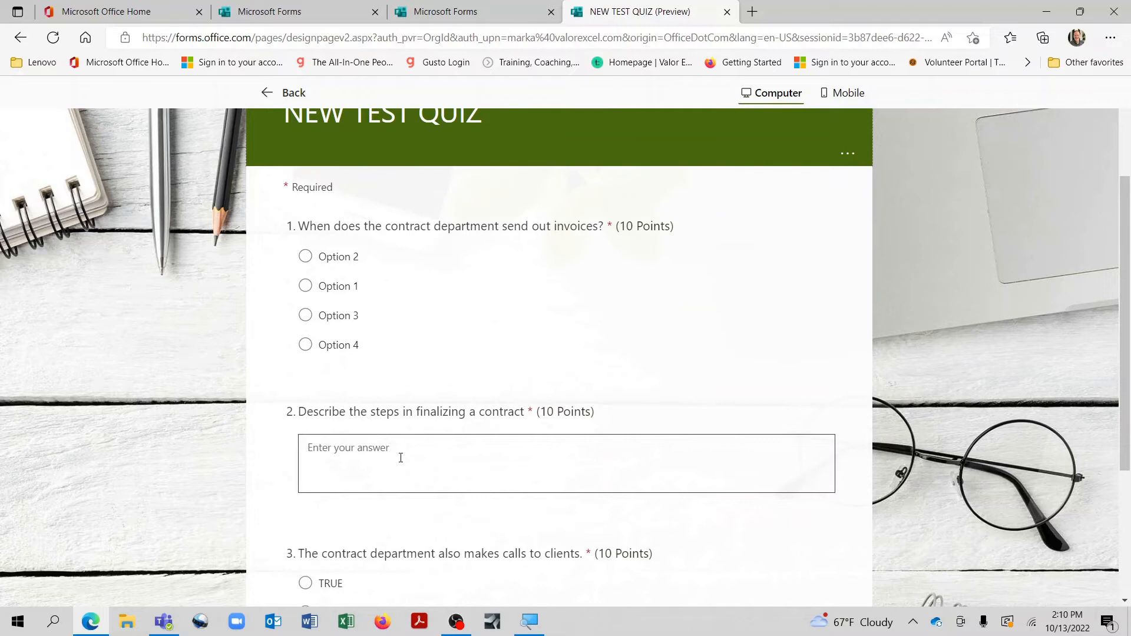
pyautogui.scroll(-3, 400, 458)
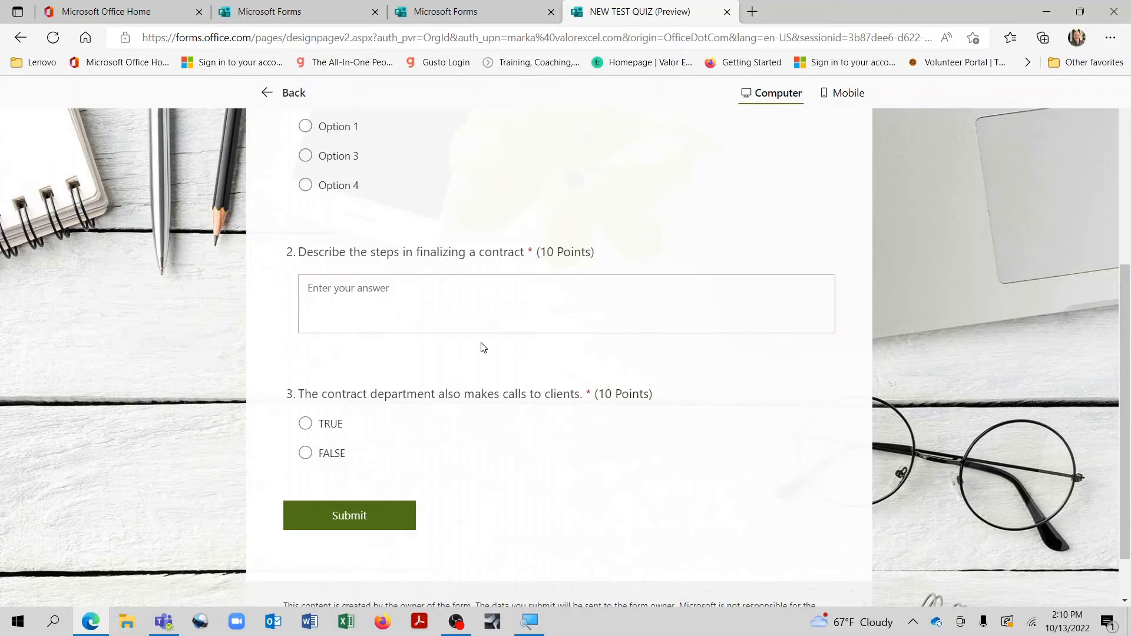
pyautogui.scroll(5, 495, 346)
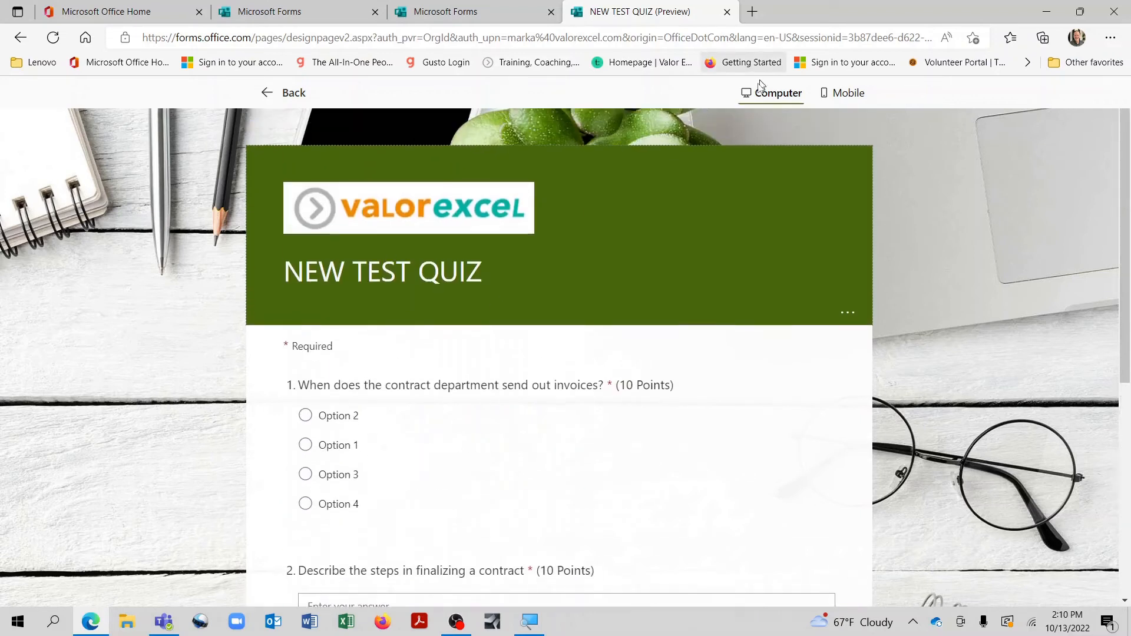
# In the preview, answer the invoices question with Option 2 and the contract steps question with "jfjg;dfjg;dfgdfgjdg dfg dg jfgkjfg dfkdfgdfg".
pyautogui.click(306, 417)
pyautogui.scroll(-3, 383, 409)
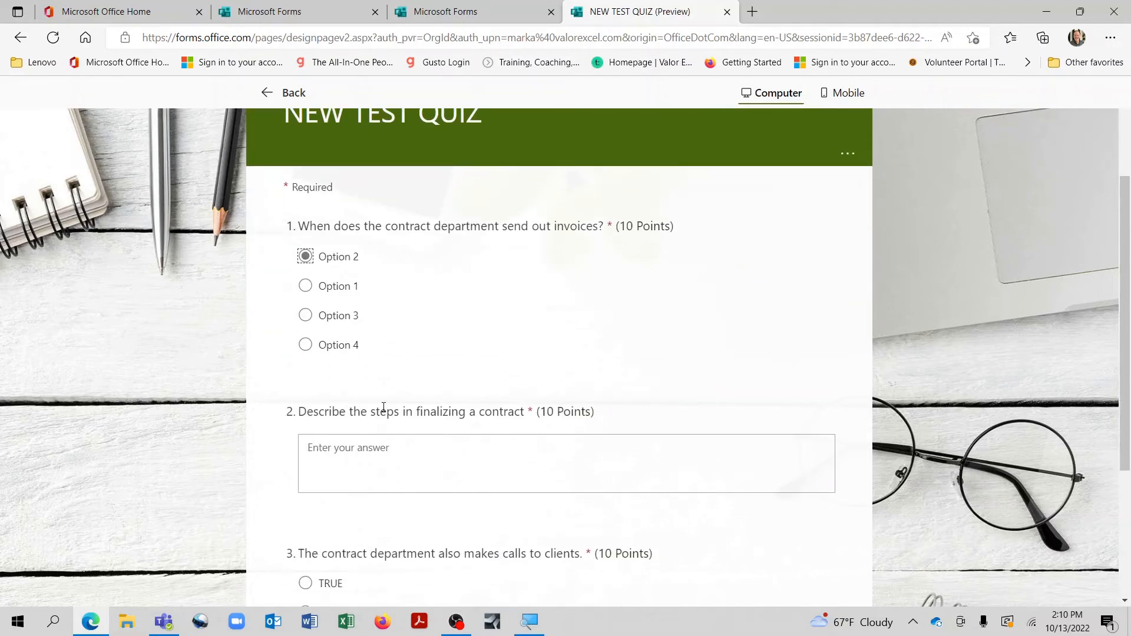
pyautogui.click(400, 454)
pyautogui.click(401, 454)
pyautogui.write('jfjg;dfjg;dfgdfgjdg dfg dg jfgkjfg dfkdfgdfg')
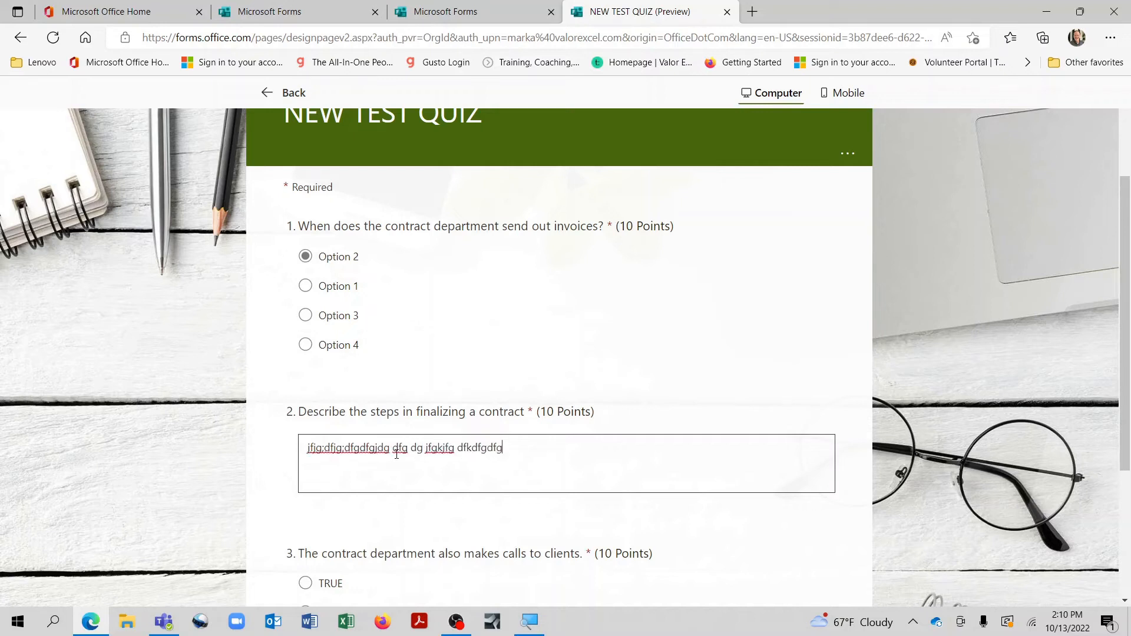
# Answer TRUE to the question about calls to clients and submit the test response.
pyautogui.scroll(-1, 397, 454)
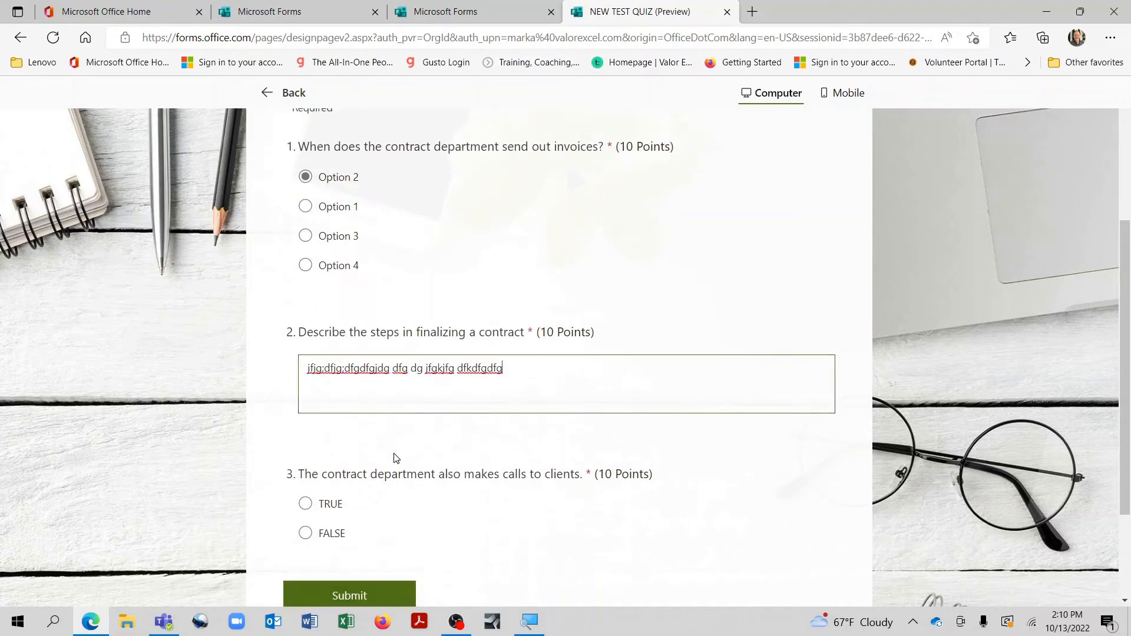
pyautogui.scroll(-1, 392, 457)
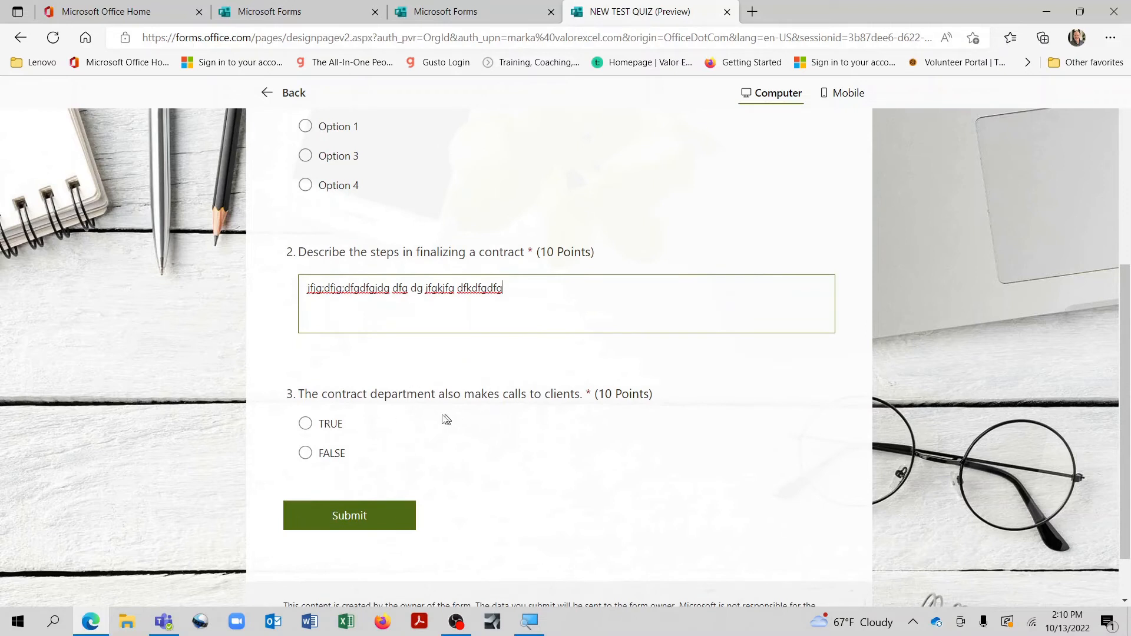
pyautogui.click(306, 424)
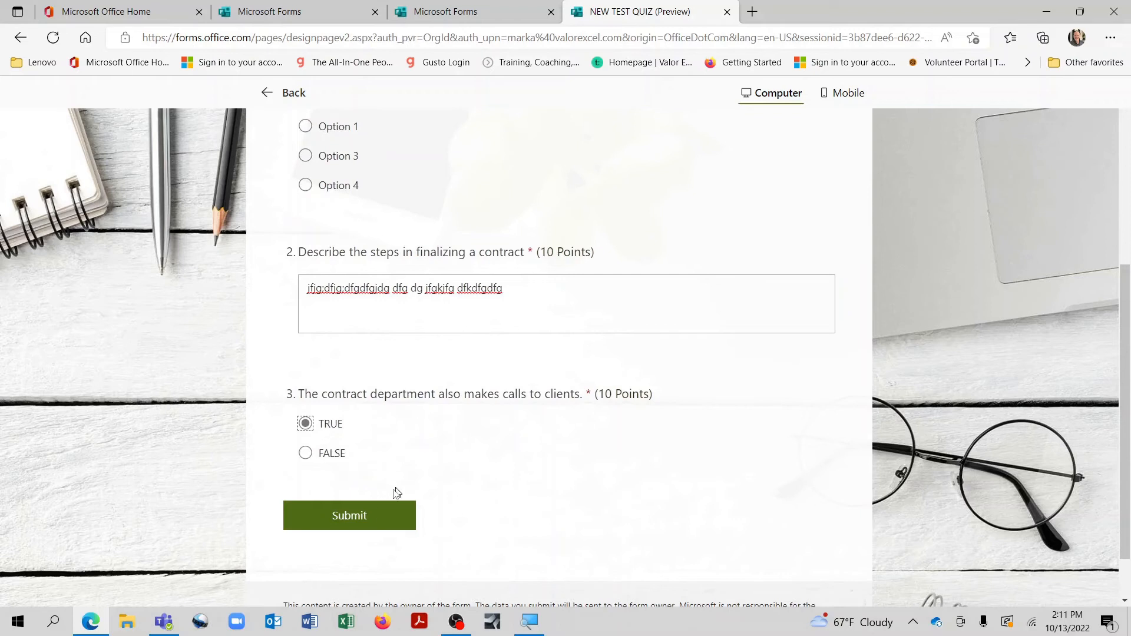
pyautogui.click(355, 517)
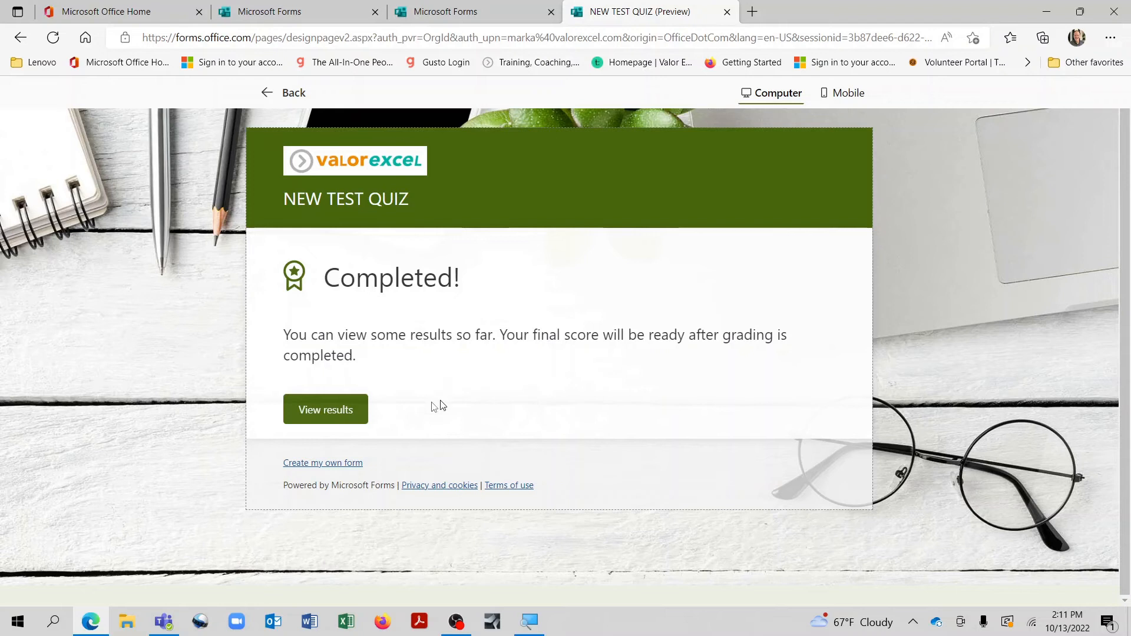
# View the submitted response's results for each question and return to the quiz editor.
pyautogui.click(340, 420)
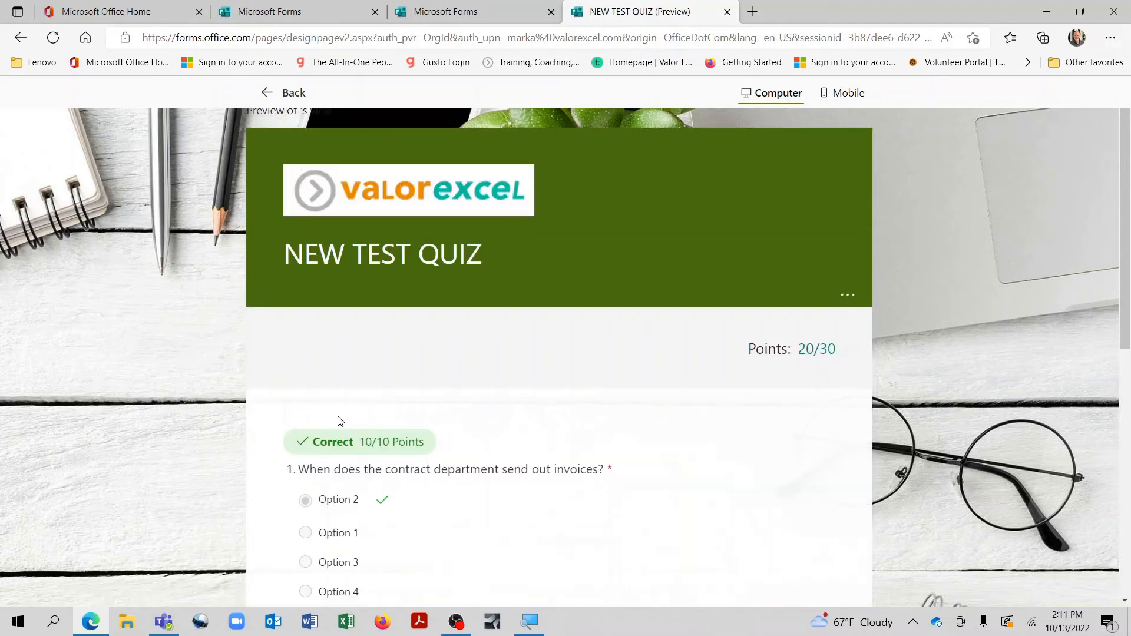
pyautogui.scroll(-4, 339, 420)
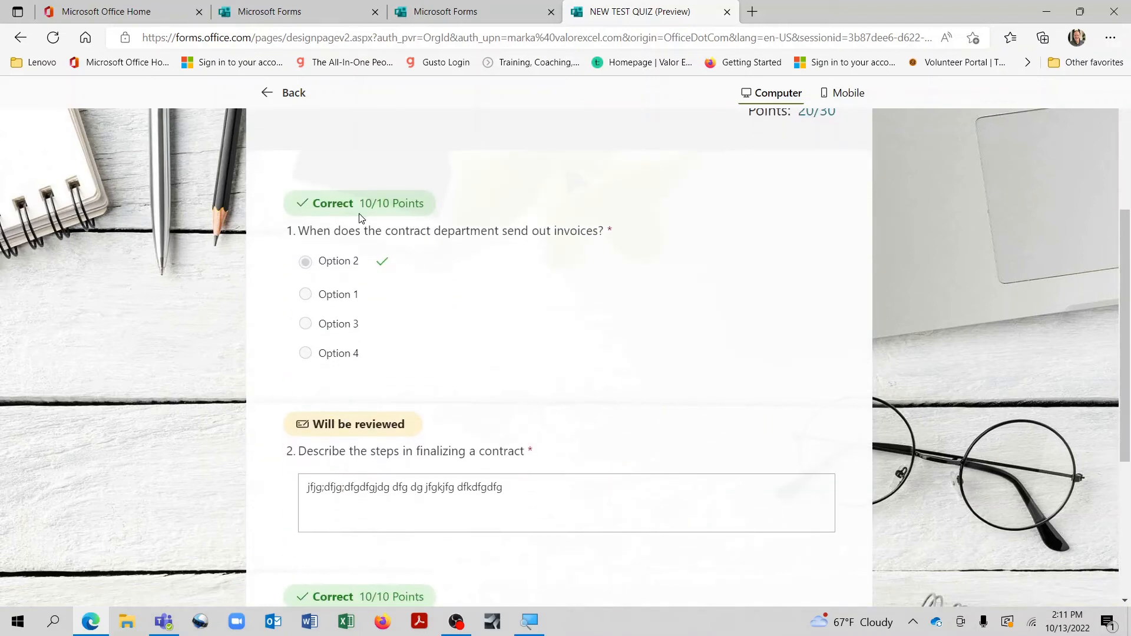
pyautogui.moveTo(380, 265)
pyautogui.scroll(-3, 380, 265)
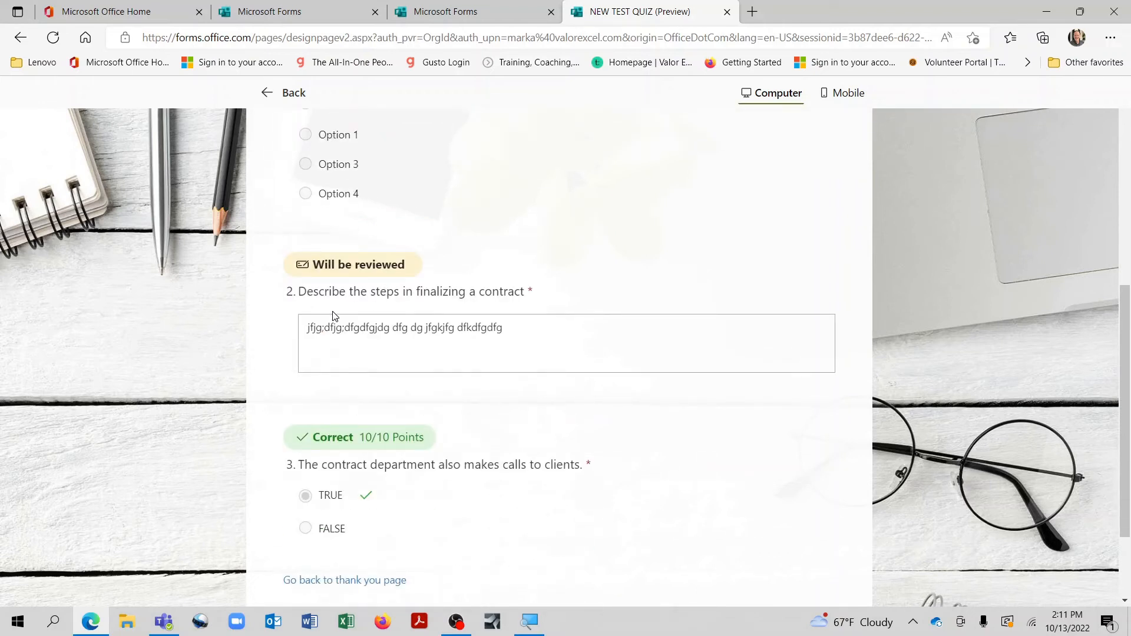
pyautogui.scroll(-2, 345, 447)
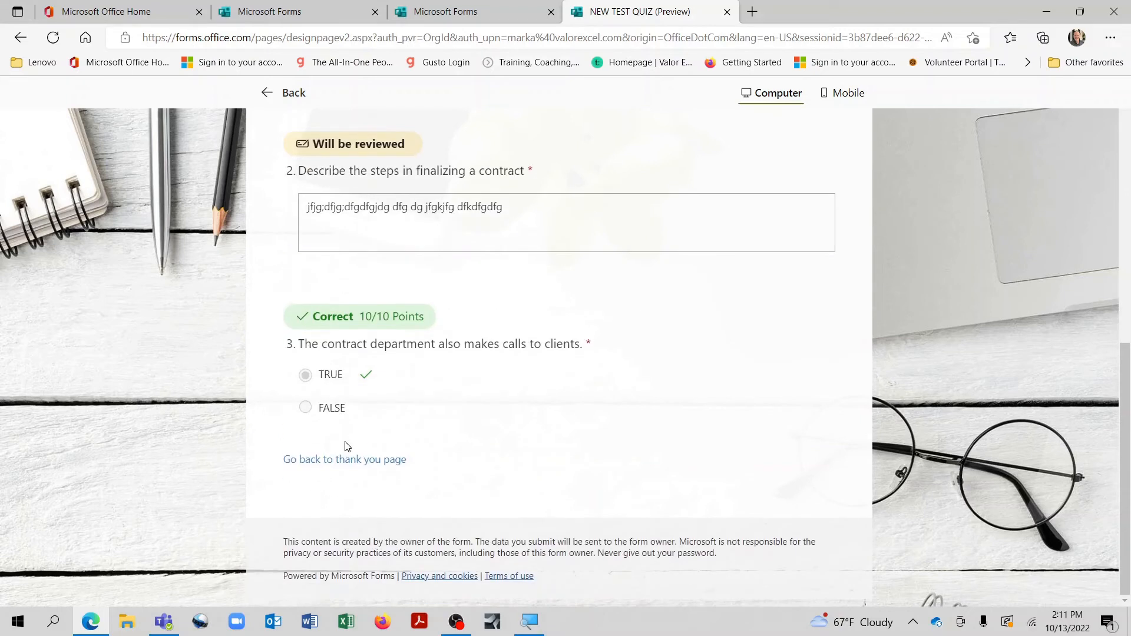
pyautogui.scroll(9, 347, 446)
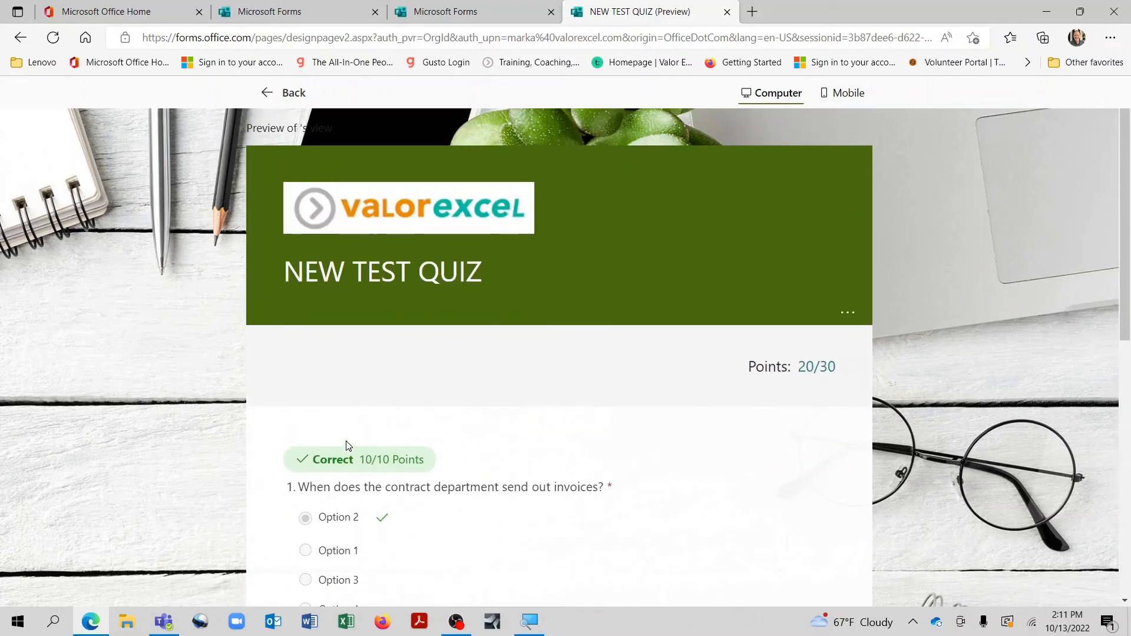
pyautogui.click(295, 98)
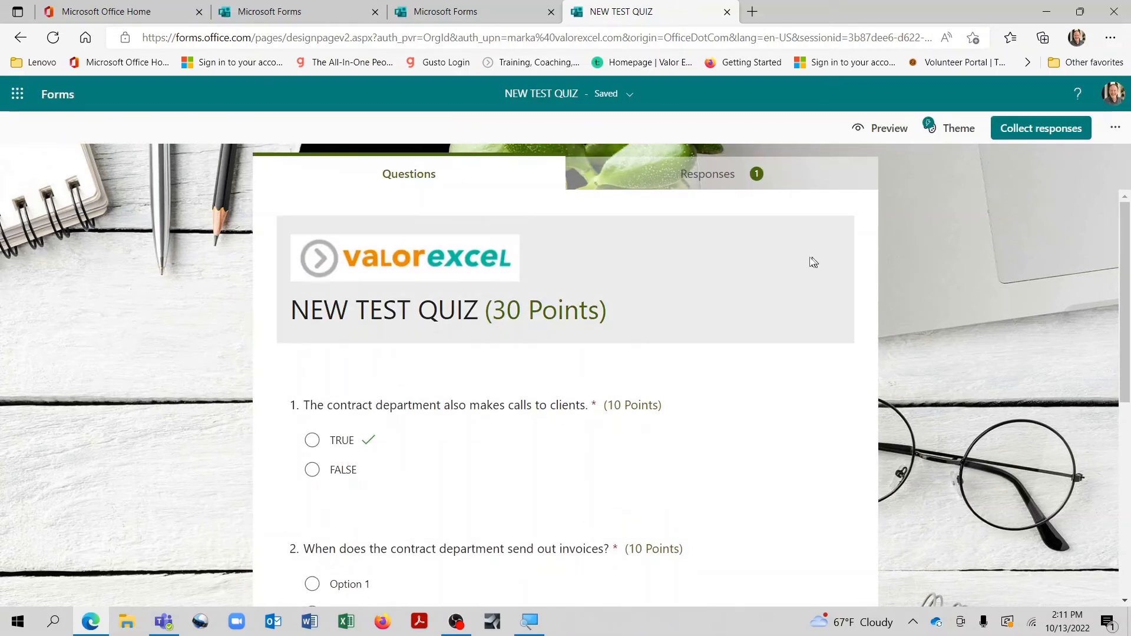
# Examine the quiz's response summary, including the average score and the answer breakdown for each question.
pyautogui.click(716, 179)
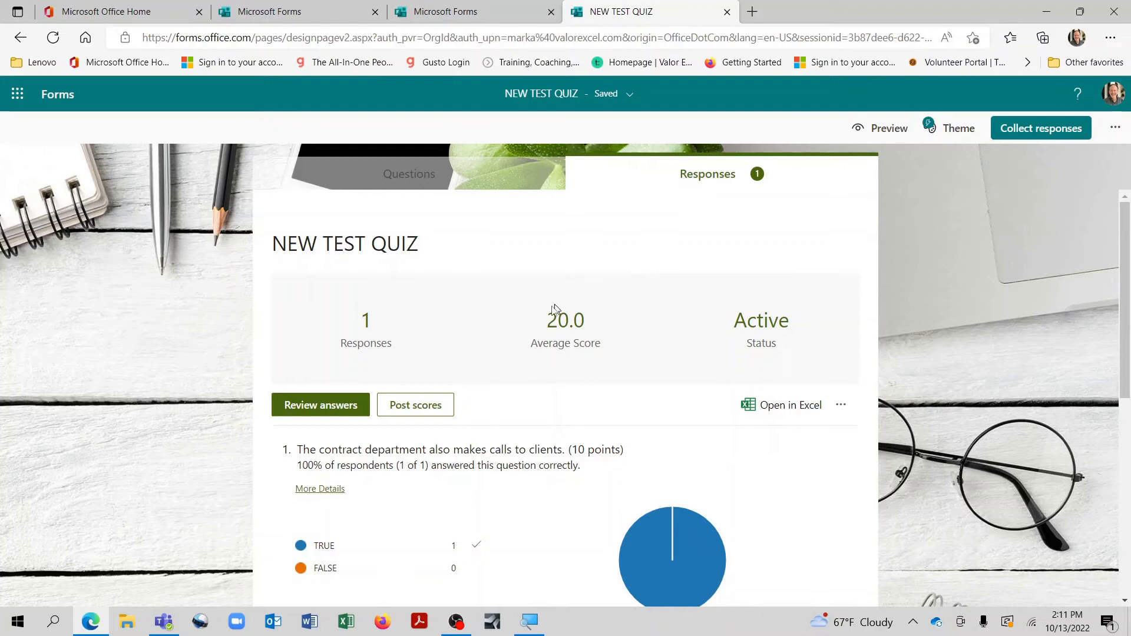
pyautogui.scroll(-1, 441, 438)
pyautogui.scroll(-1, 422, 478)
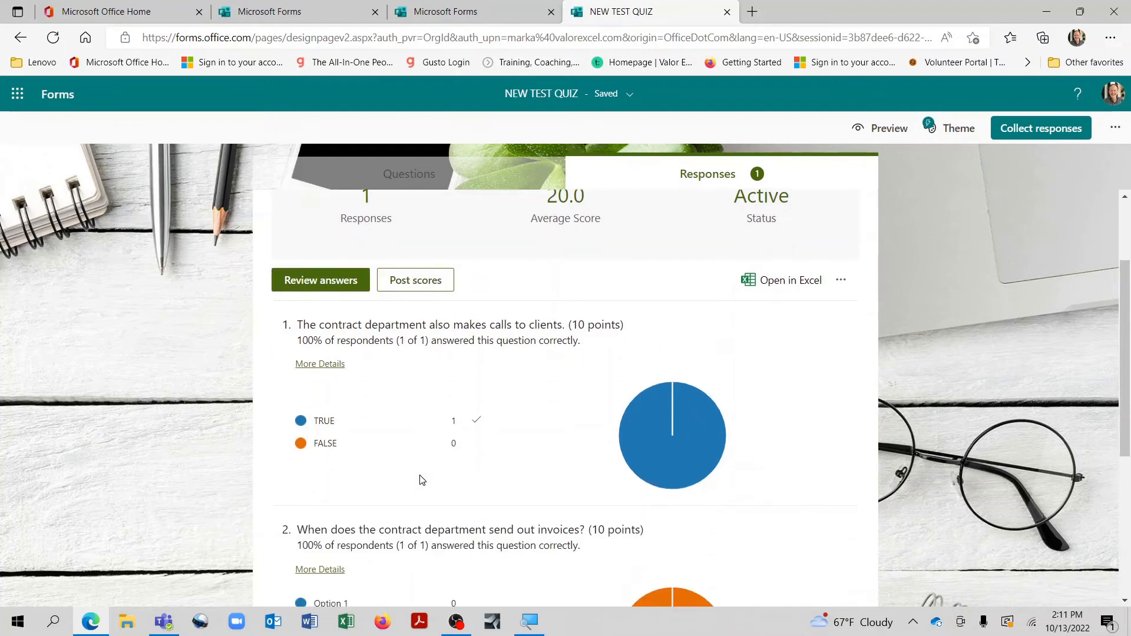
pyautogui.moveTo(682, 403)
pyautogui.scroll(-3, 484, 425)
pyautogui.scroll(-2, 484, 425)
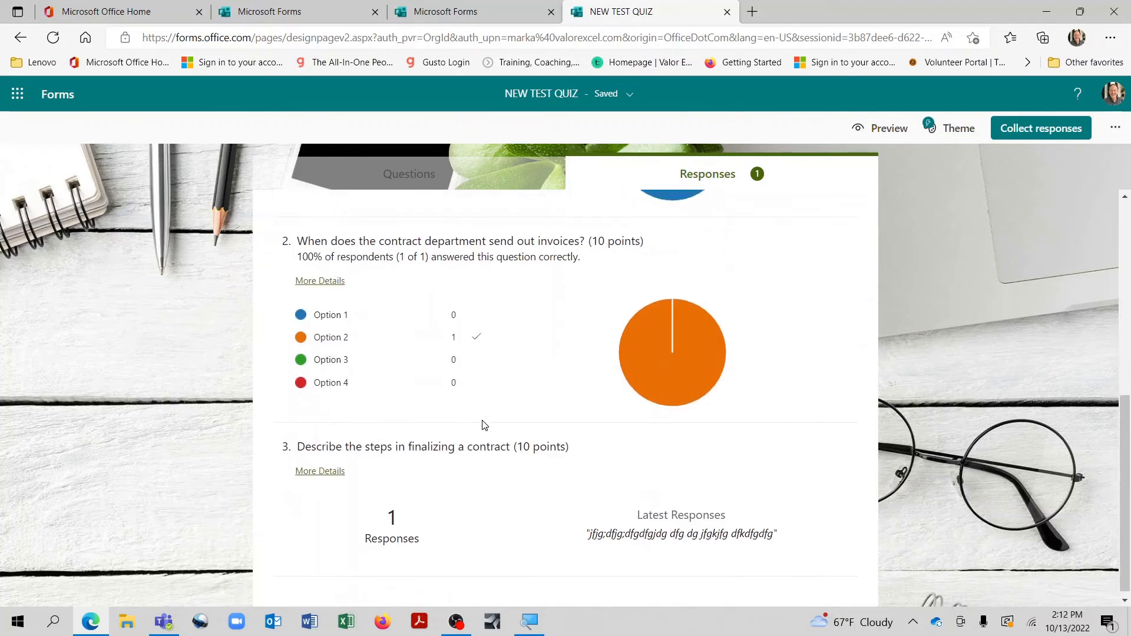
pyautogui.scroll(6, 485, 425)
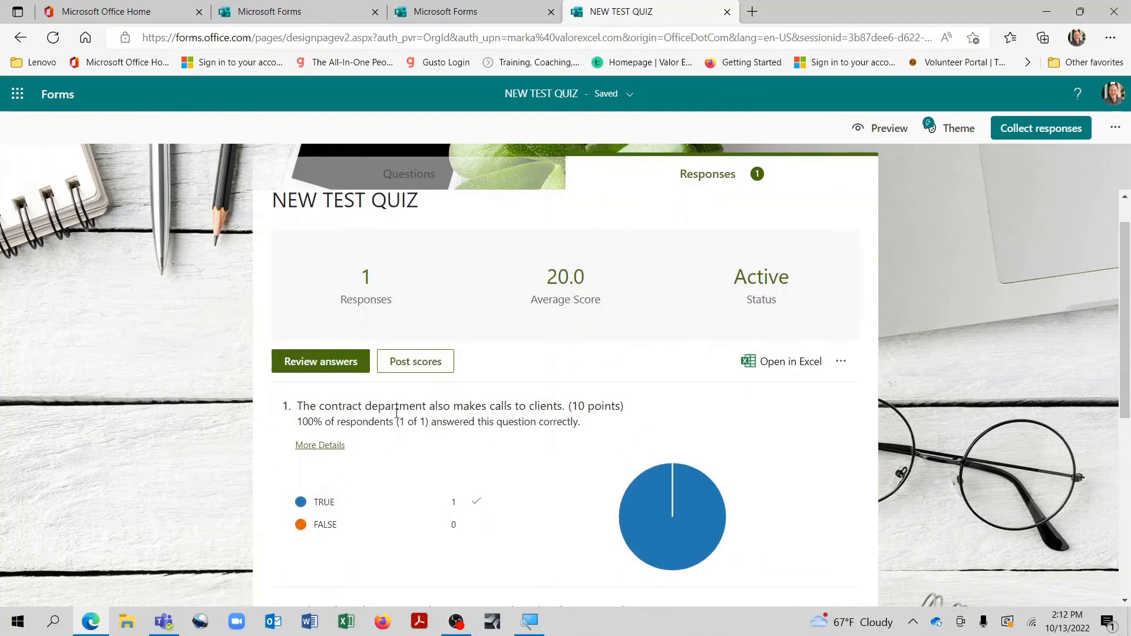
# Open the ungraded anonymous response from the quiz's grades list and review its answers through the contract steps question.
pyautogui.click(408, 364)
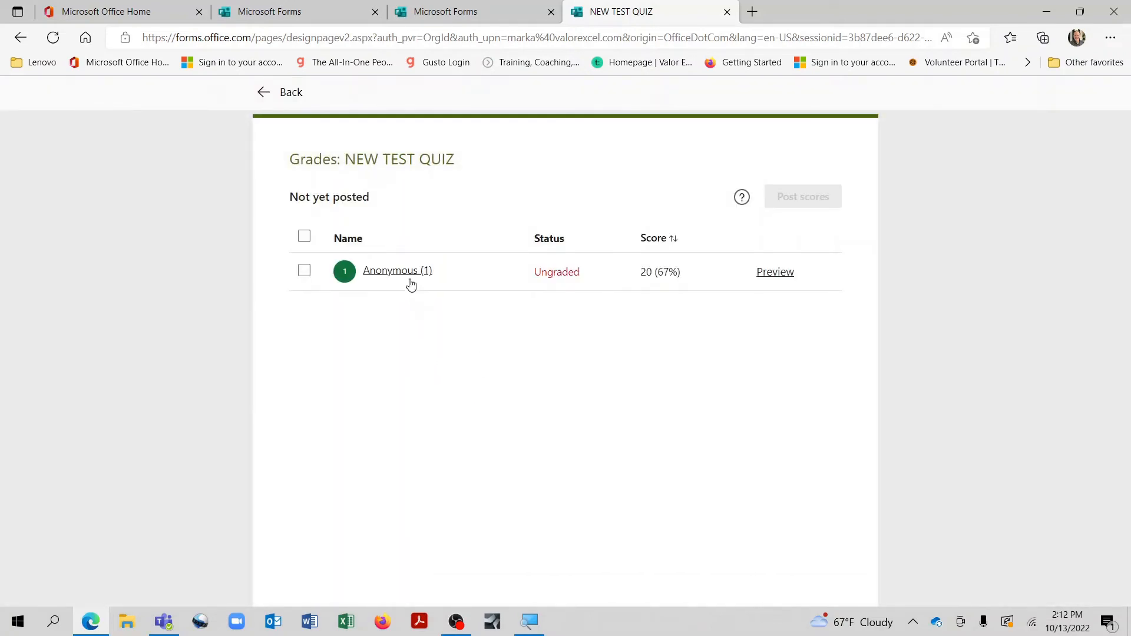
pyautogui.click(562, 276)
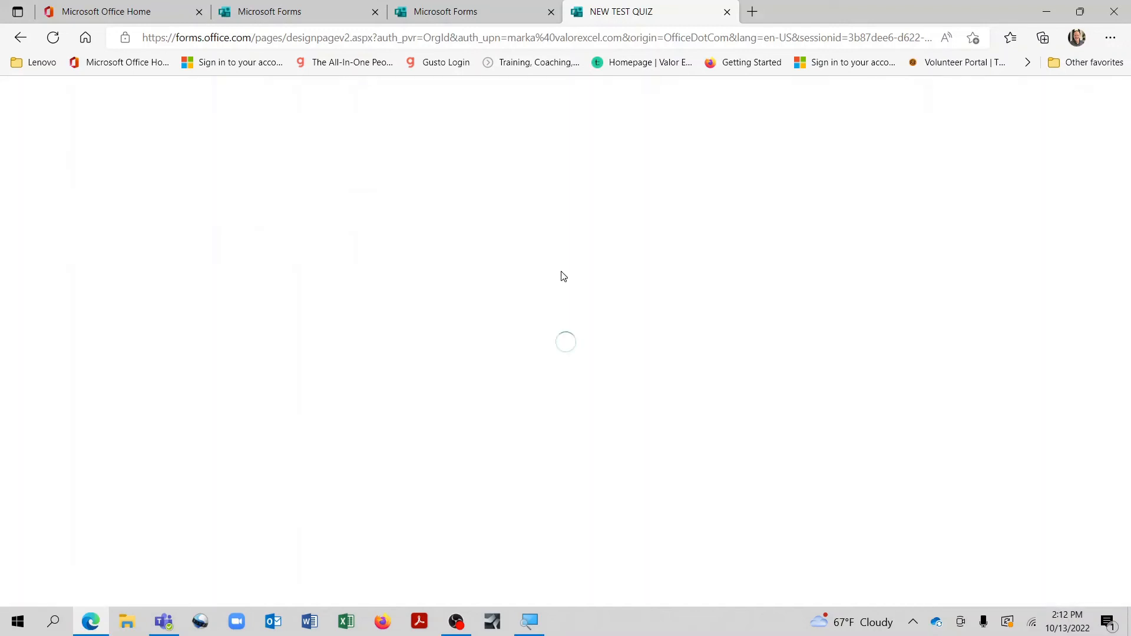
pyautogui.scroll(-4, 530, 360)
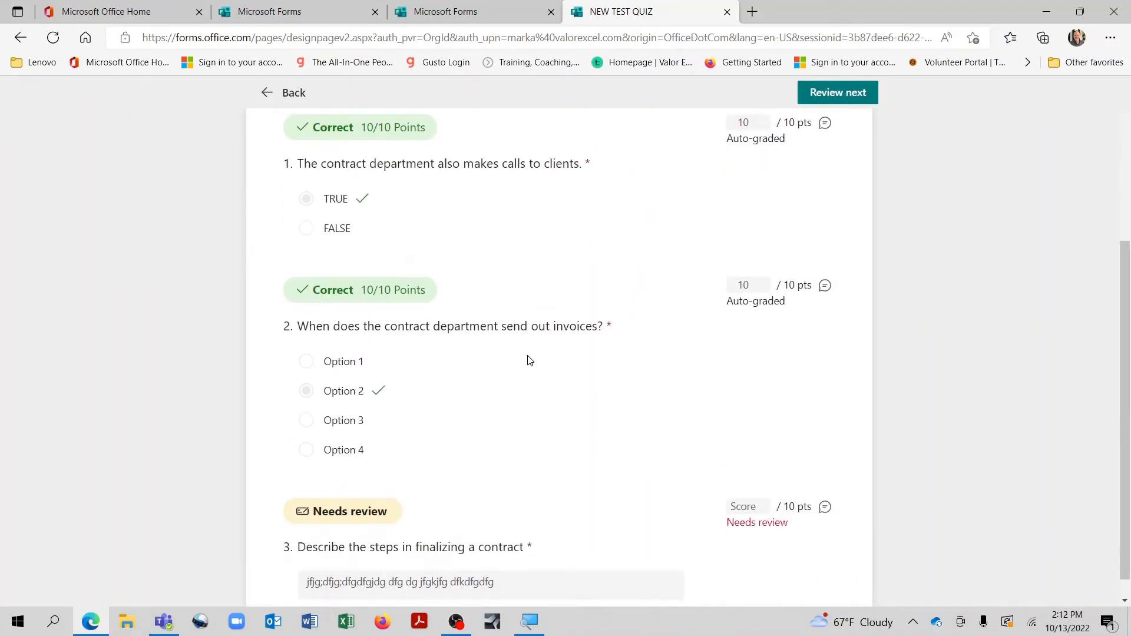
pyautogui.scroll(3, 530, 360)
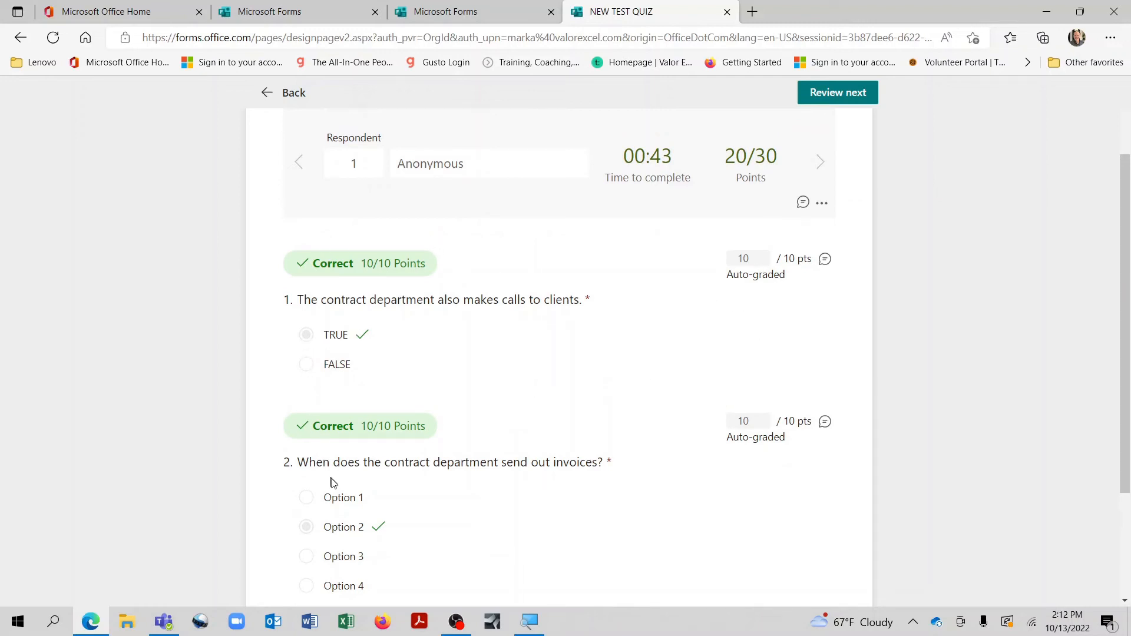
pyautogui.scroll(-3, 377, 442)
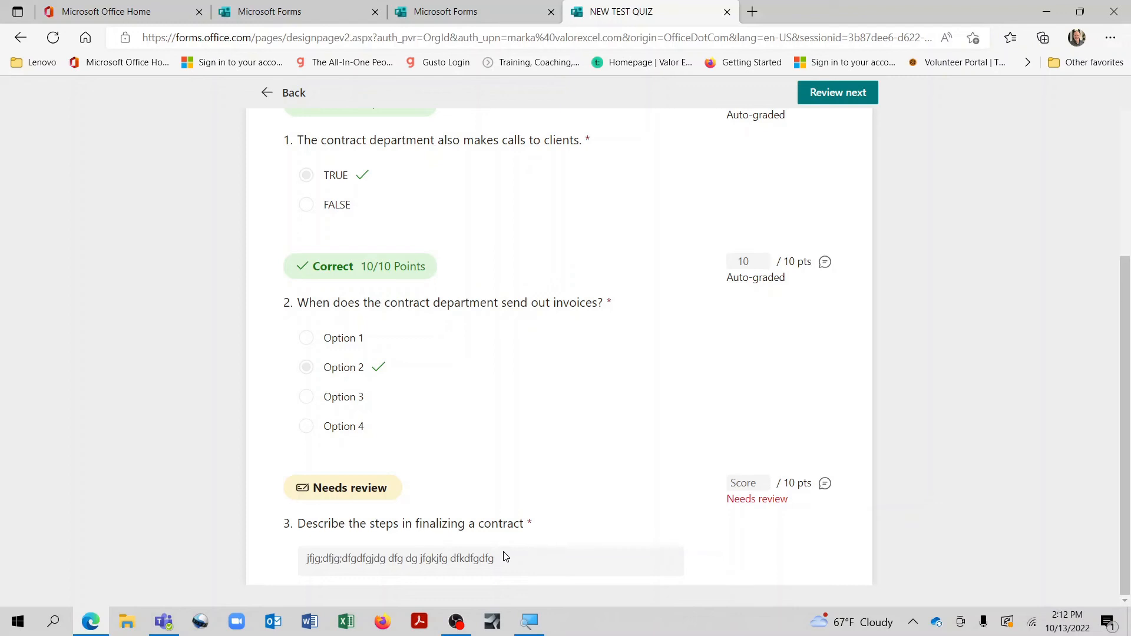
# Score the answer about the steps in finalizing a contract with 8 points and return to the quiz's response summary.
pyautogui.click(765, 478)
pyautogui.click(764, 478)
pyautogui.click(764, 478)
pyautogui.click(764, 477)
pyautogui.click(765, 477)
pyautogui.click(764, 478)
pyautogui.click(765, 479)
pyautogui.click(765, 478)
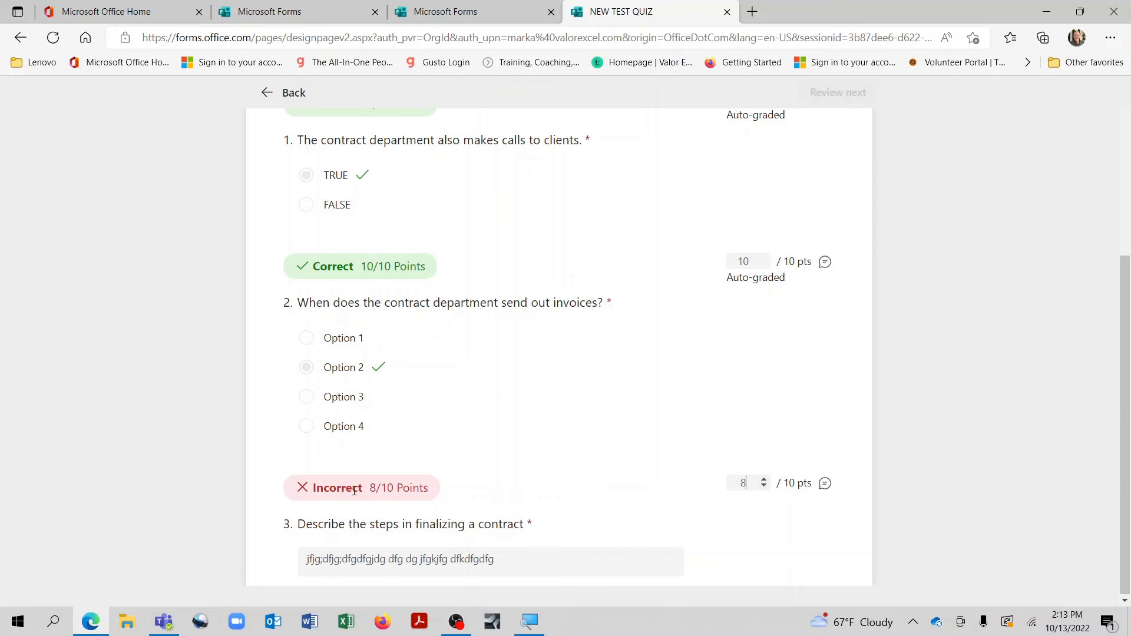
pyautogui.scroll(5, 598, 470)
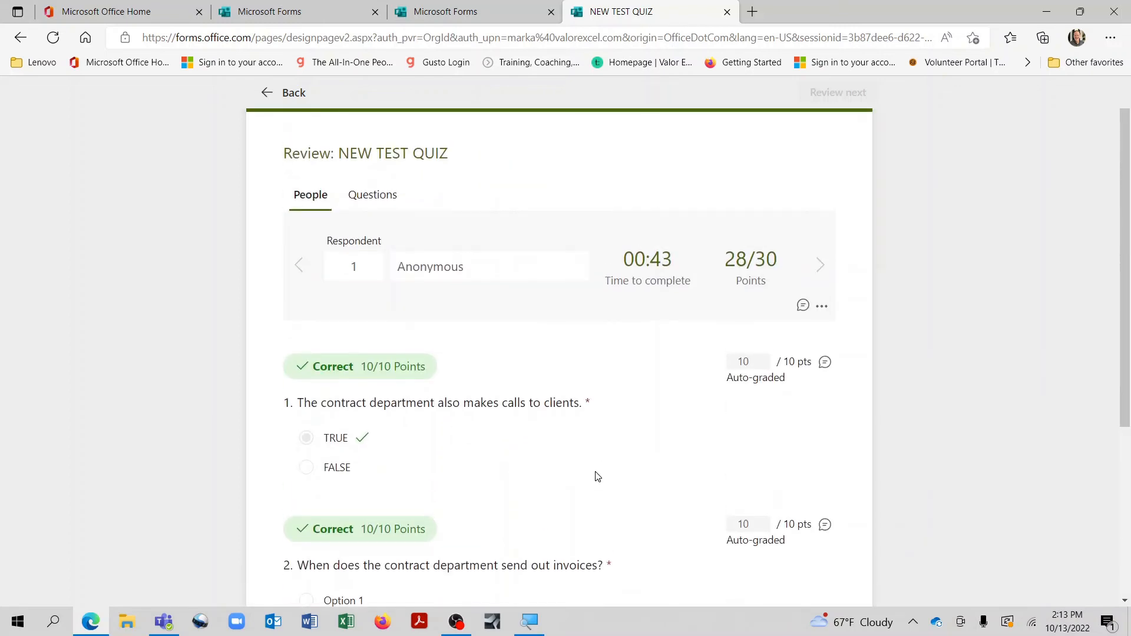
pyautogui.click(295, 95)
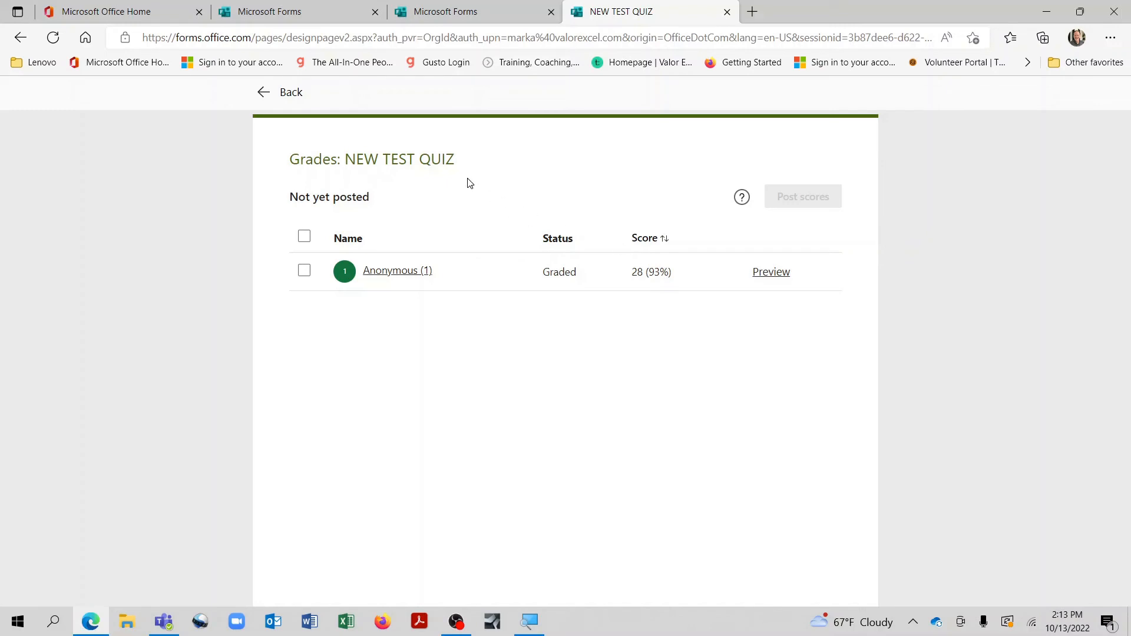
pyautogui.click(288, 99)
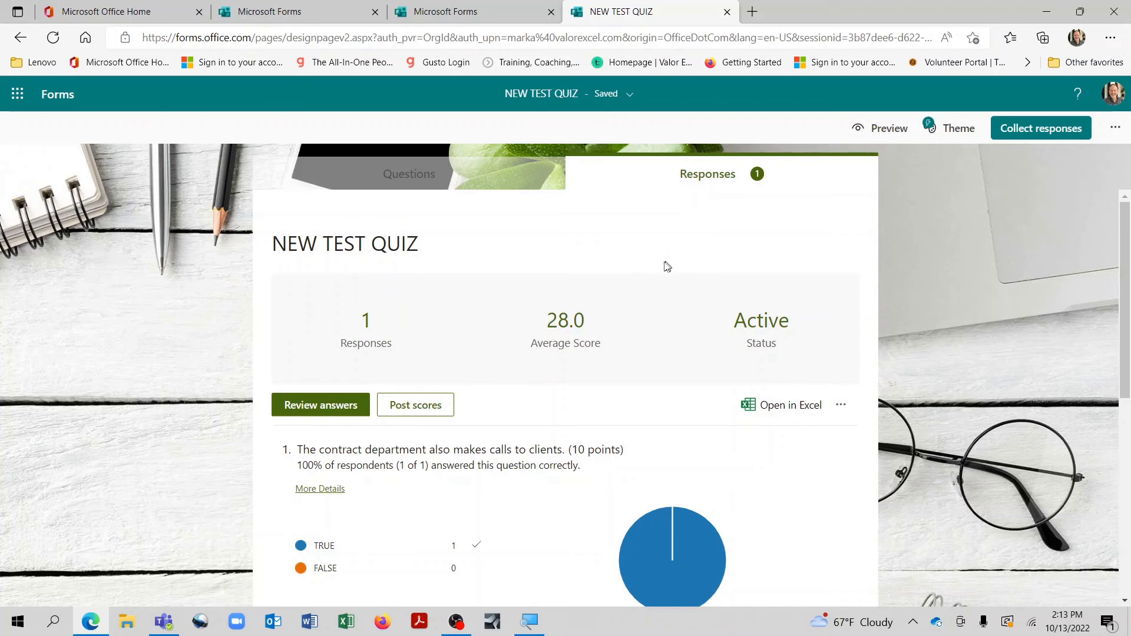
# Export the quiz responses to Excel, open NEW TEST QUIZ(1-1).xlsx with editing enabled, and return to the quiz's response summary.
pyautogui.click(802, 410)
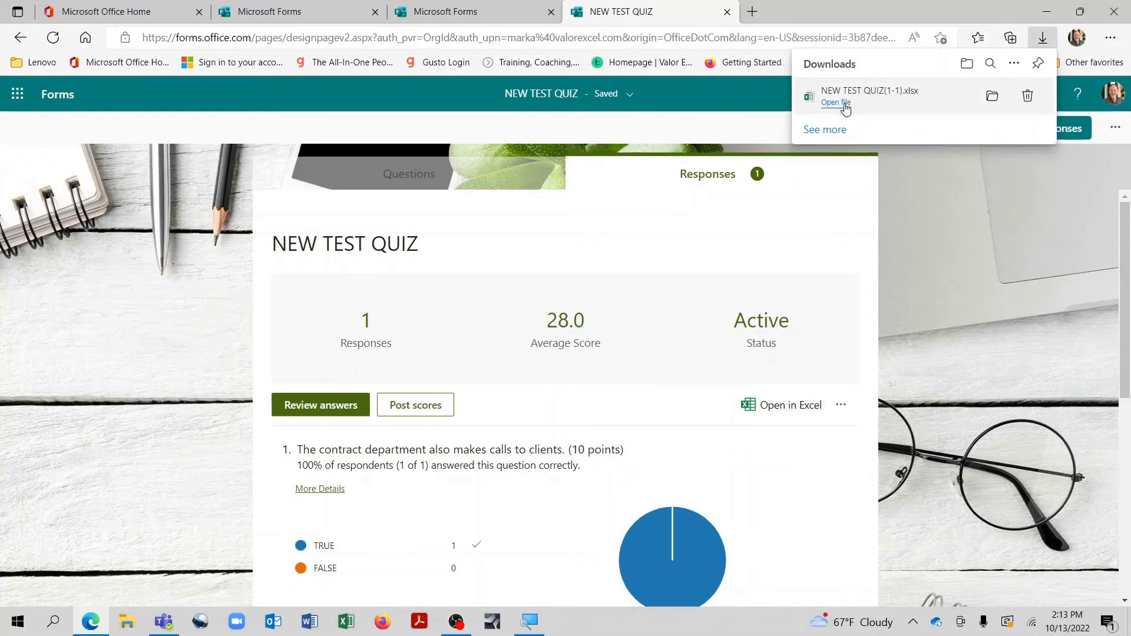
pyautogui.click(846, 106)
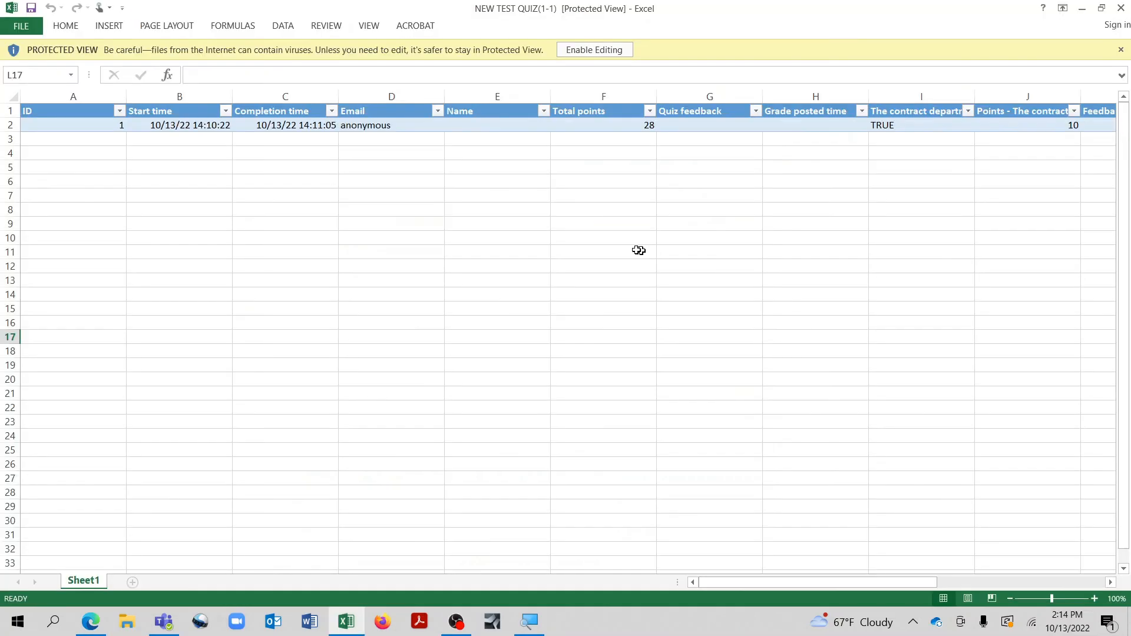
pyautogui.click(590, 52)
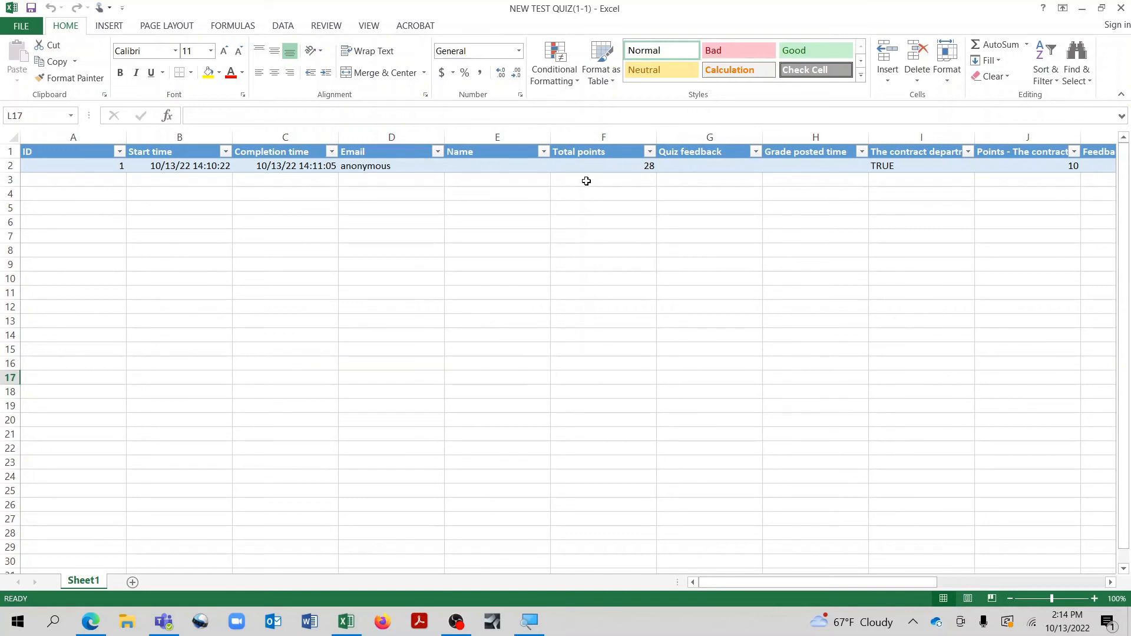
pyautogui.click(1121, 9)
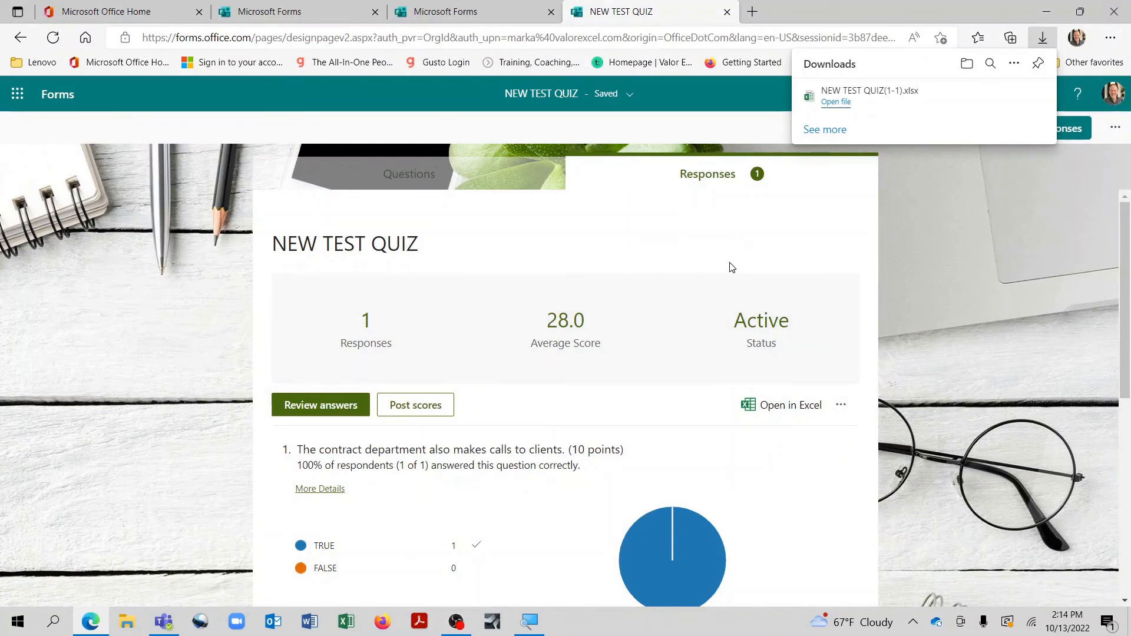
pyautogui.click(1062, 187)
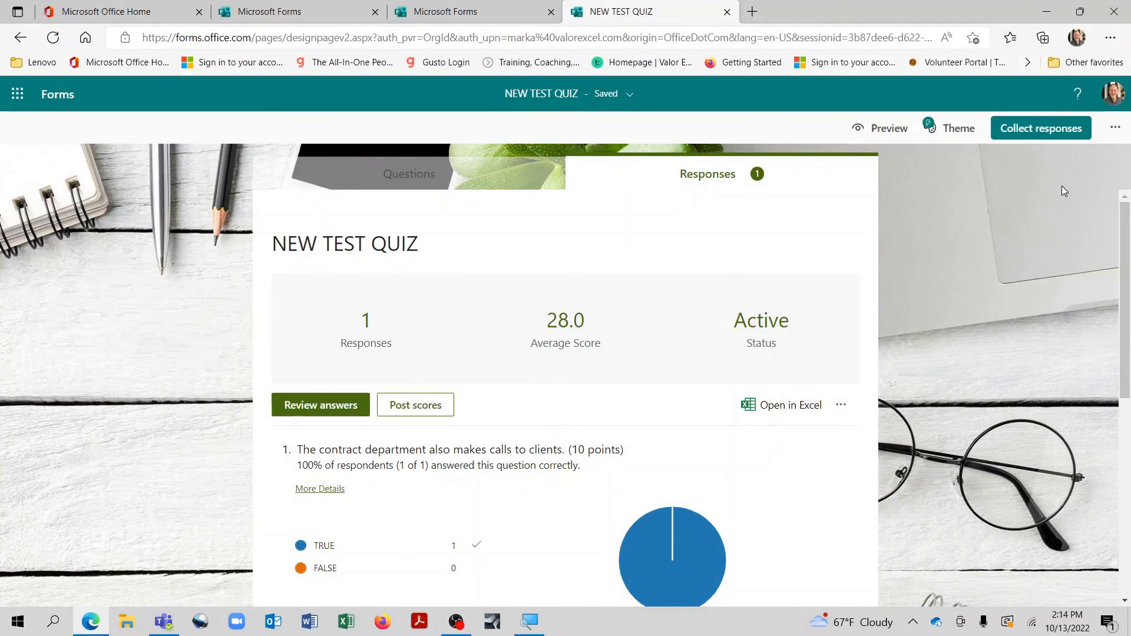
# Copy the quiz's response collection link for people in the organization.
pyautogui.click(1081, 133)
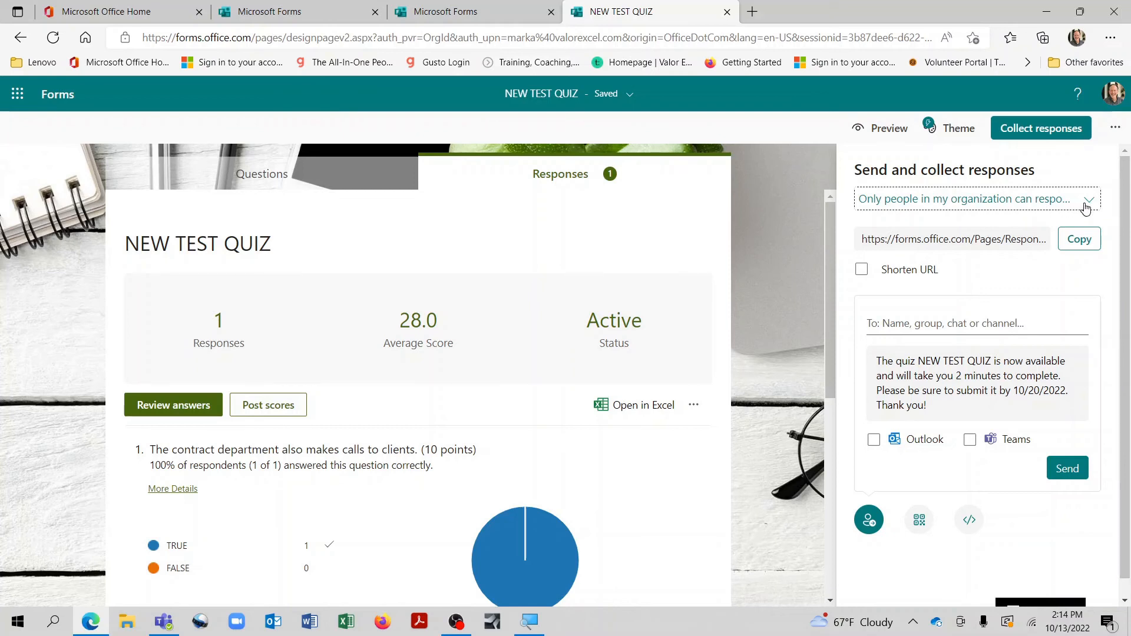
pyautogui.click(1073, 245)
pyautogui.click(1067, 244)
# Create a collaboration link to view and edit the quiz and a template link to duplicate it.
pyautogui.click(1114, 129)
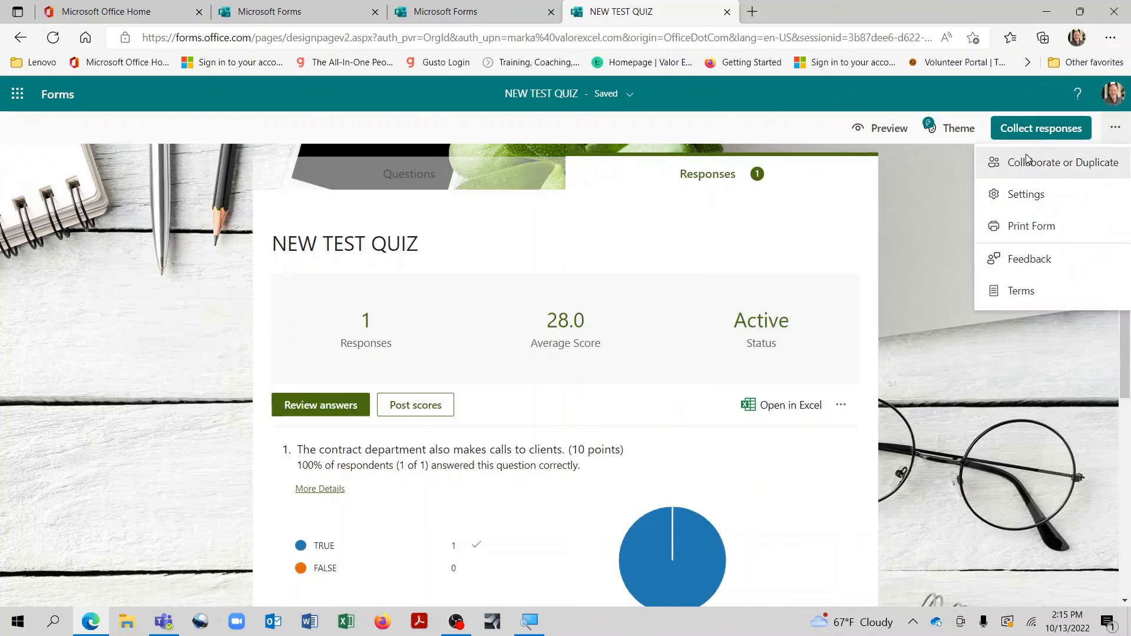
pyautogui.click(1017, 169)
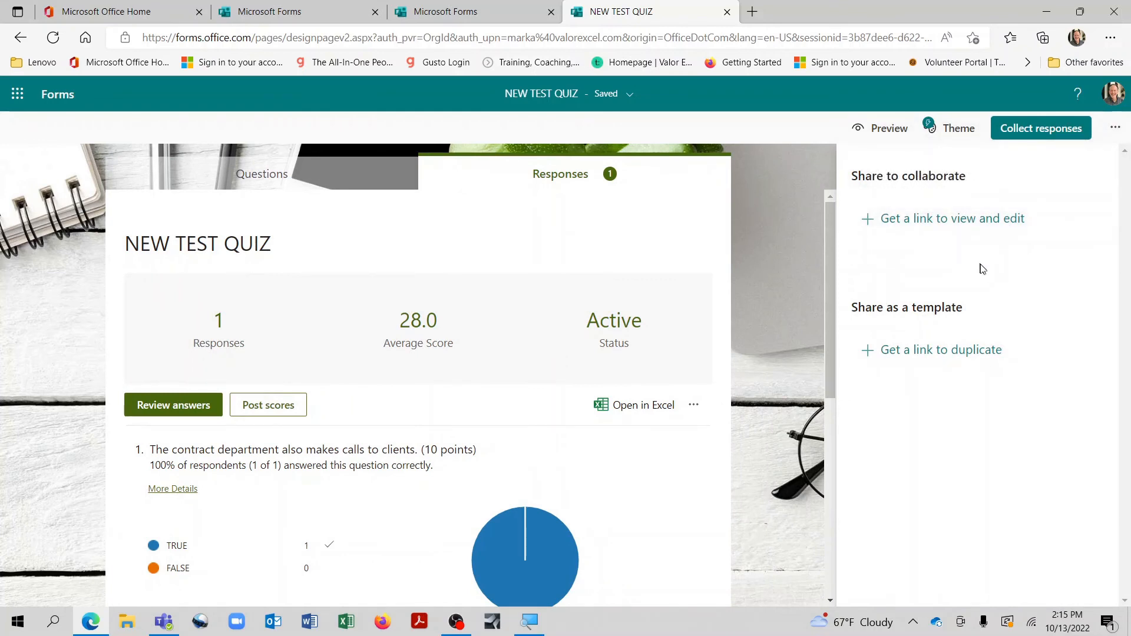
pyautogui.click(964, 222)
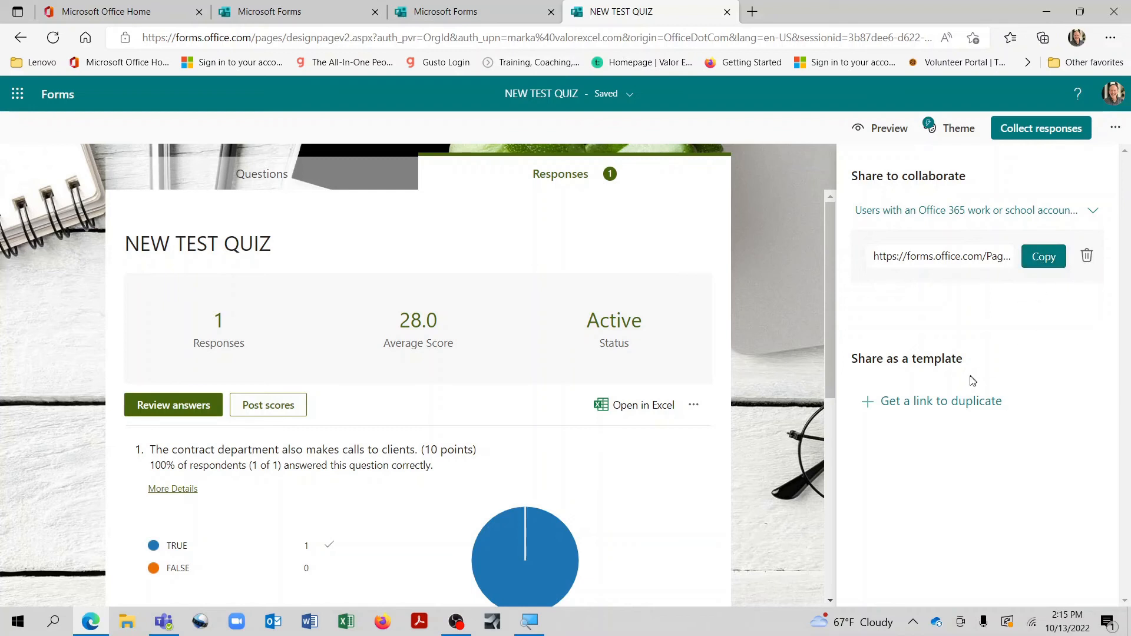
pyautogui.click(959, 402)
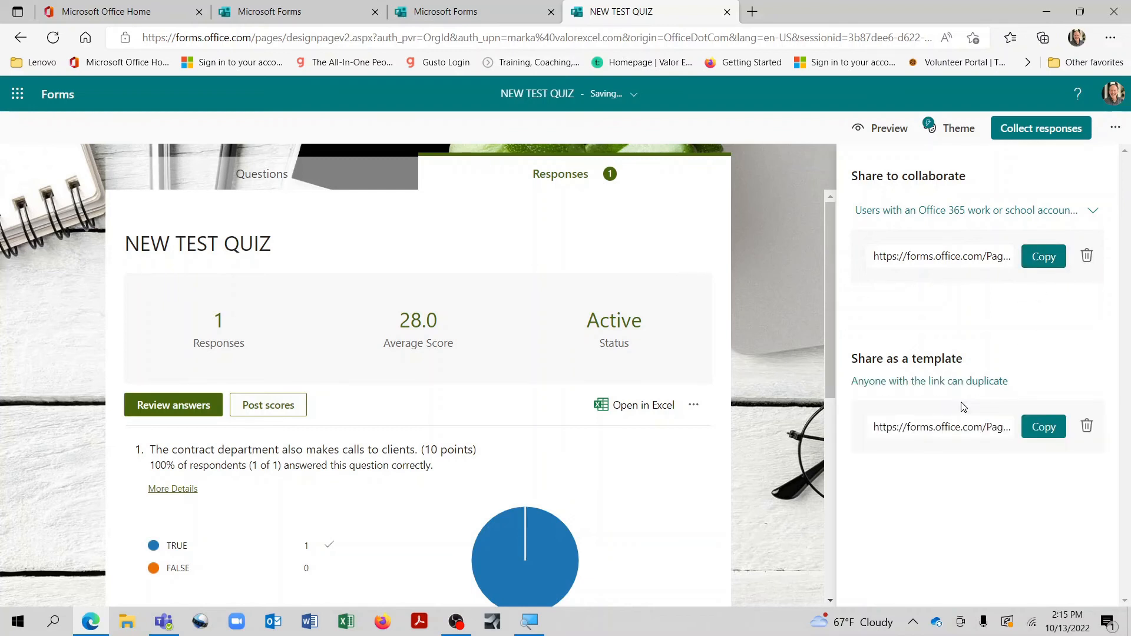